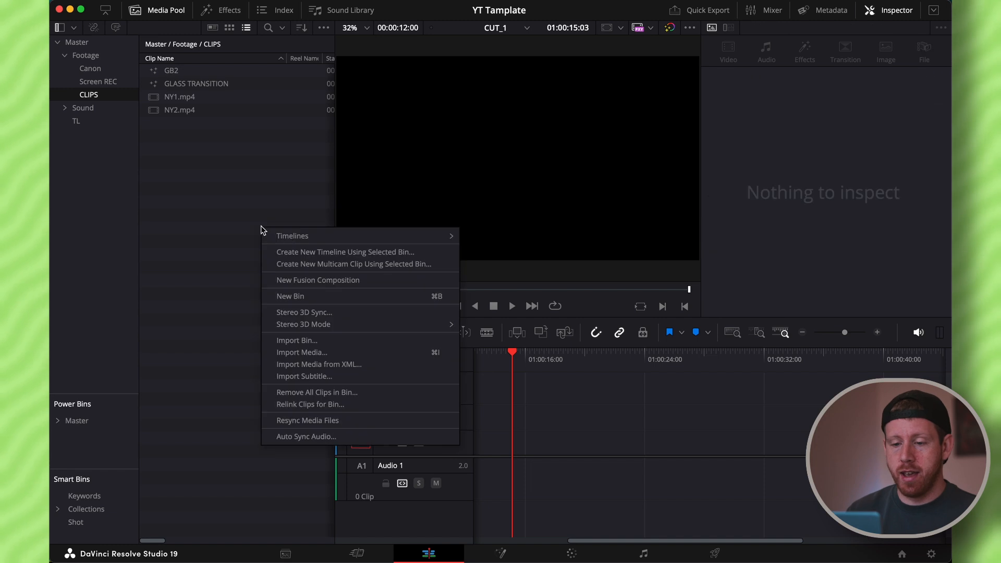
Create a new Fusion composition clip named "Glass Bar Tutorial" with a length of 150 frames in the CLIPS bin.
left_click(280, 282)
type("Glass Bar Tutorial")
left_click(508, 259)
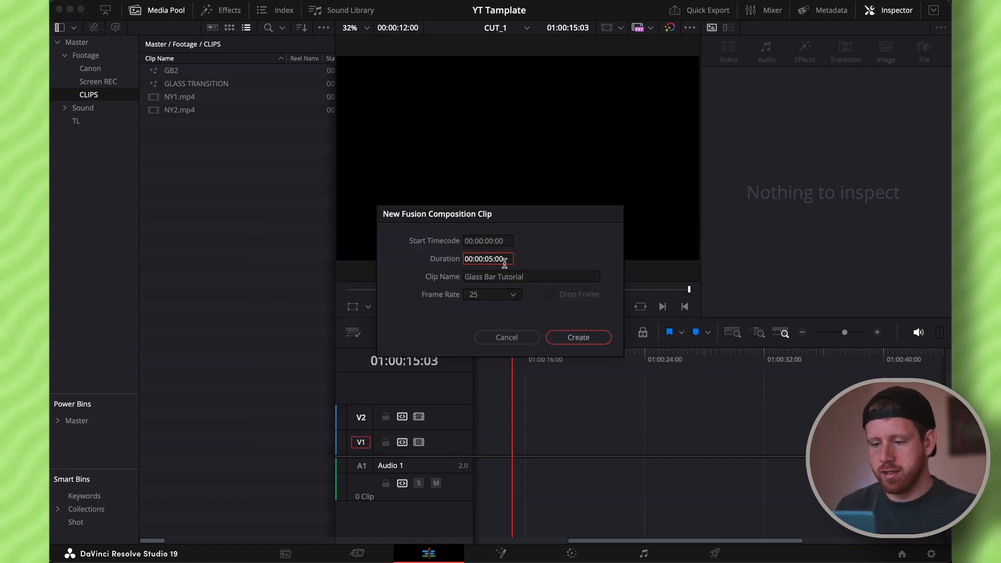
left_click(578, 337)
Place the Glass Bar Tutorial composition on the timeline's video track at the playhead and open it on the Fusion page.
left_click_drag(152, 83, 531, 449)
left_click(503, 552)
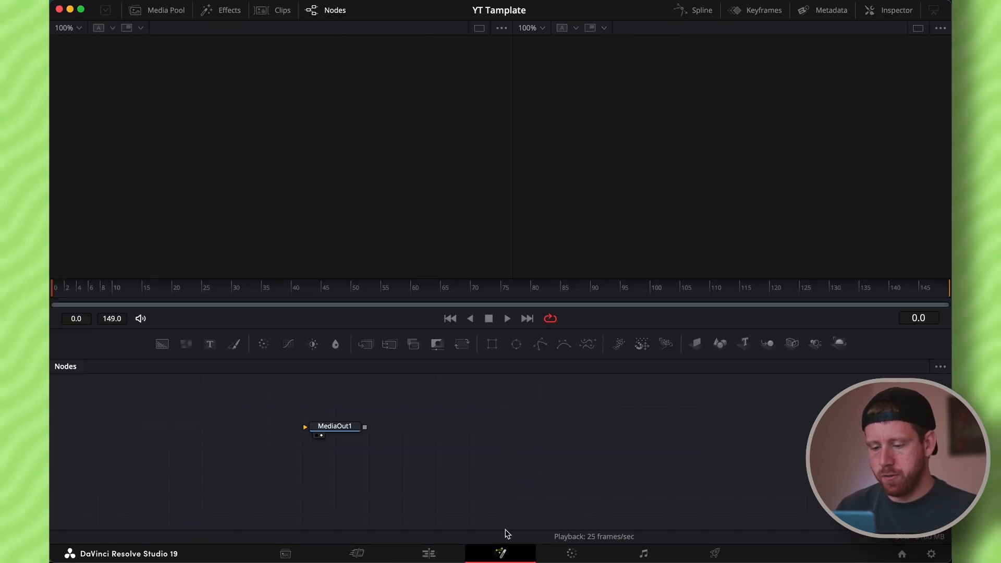
Add NY1.mp4 to the node graph, rename its node NY1 and connect it to MediaOut1.
left_click(173, 12)
left_click_drag(168, 99, 185, 441)
right_click(188, 443)
left_click(221, 336)
type("NY1")
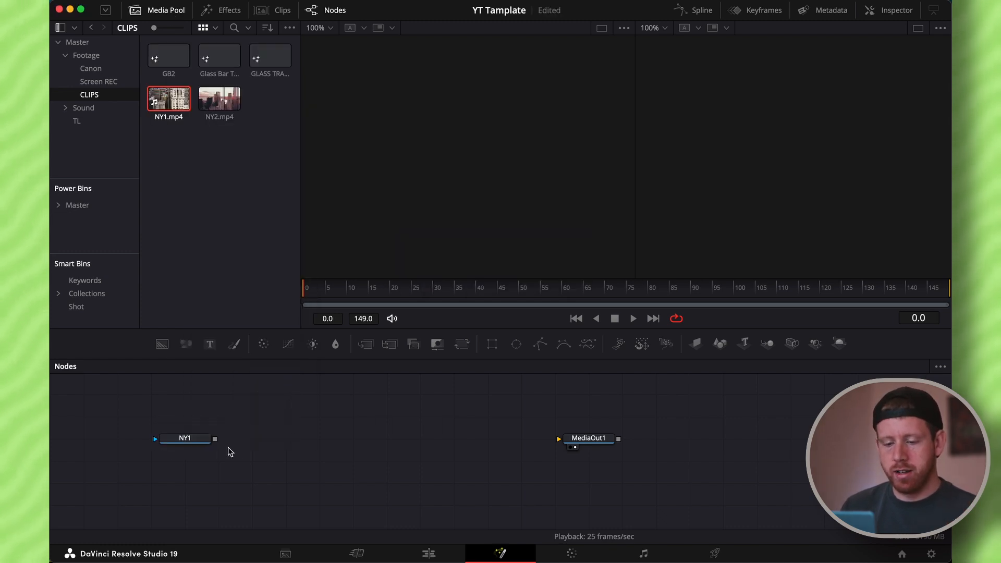
left_click_drag(215, 440, 572, 438)
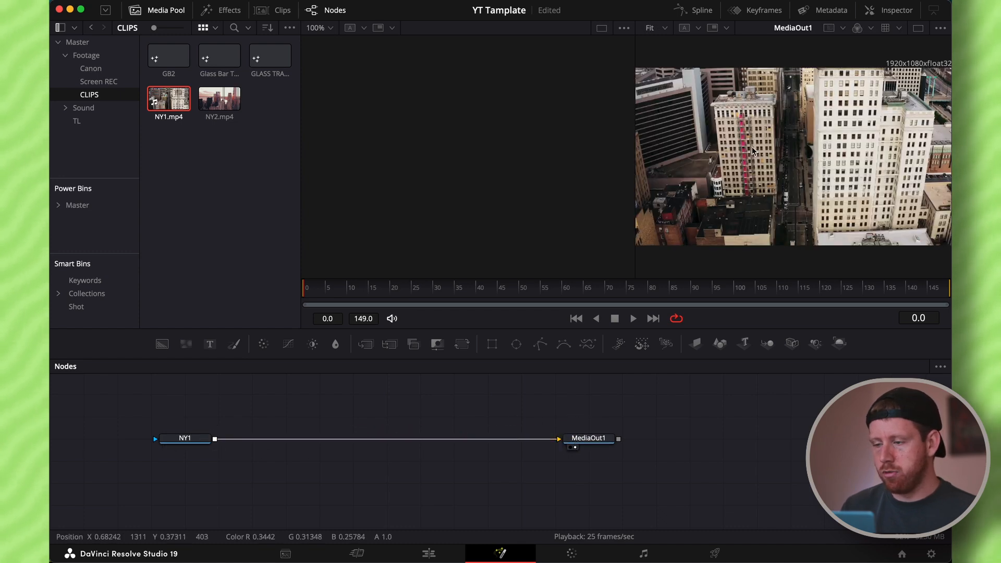
Compare NY1's length with the composition in the Keyframes editor and trim the end of the NY1 clip earlier.
left_click(762, 10)
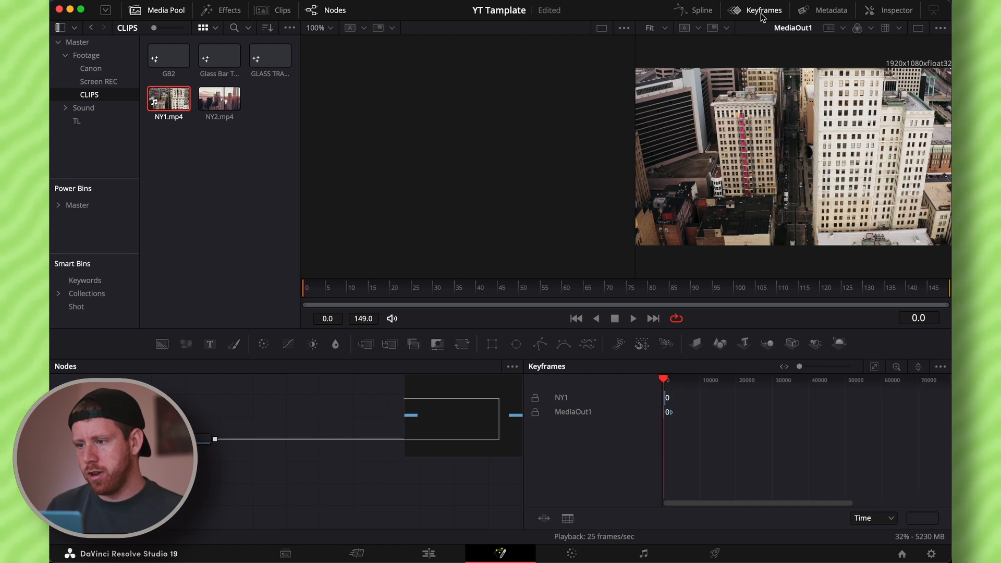
left_click(876, 368)
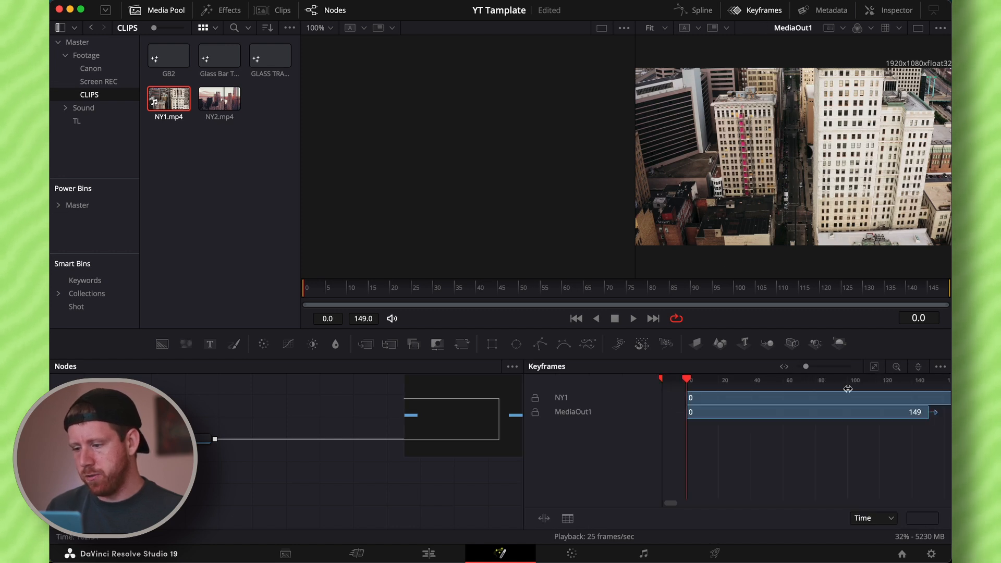
scroll(869, 430, "right", 10)
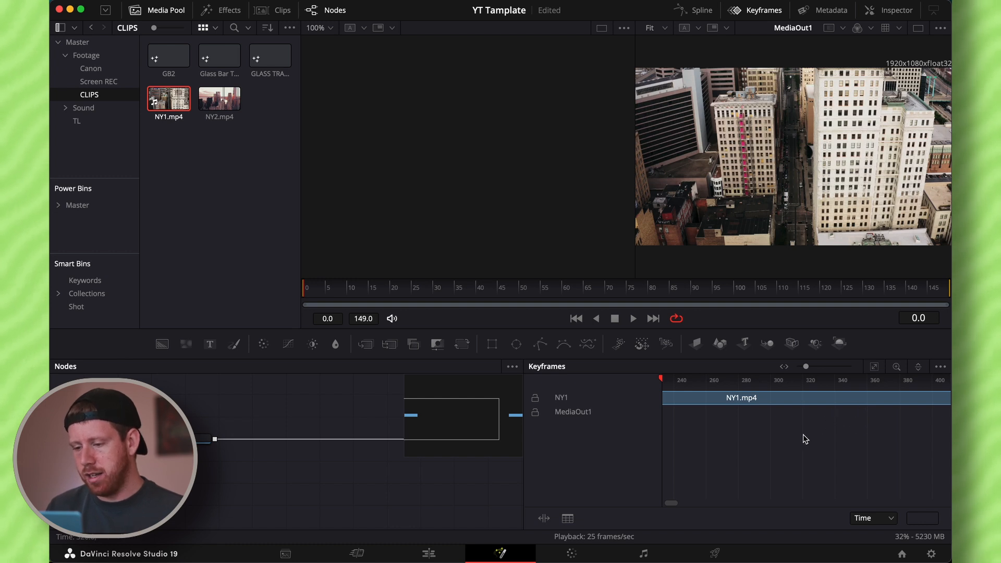
scroll(803, 433, "left", 7)
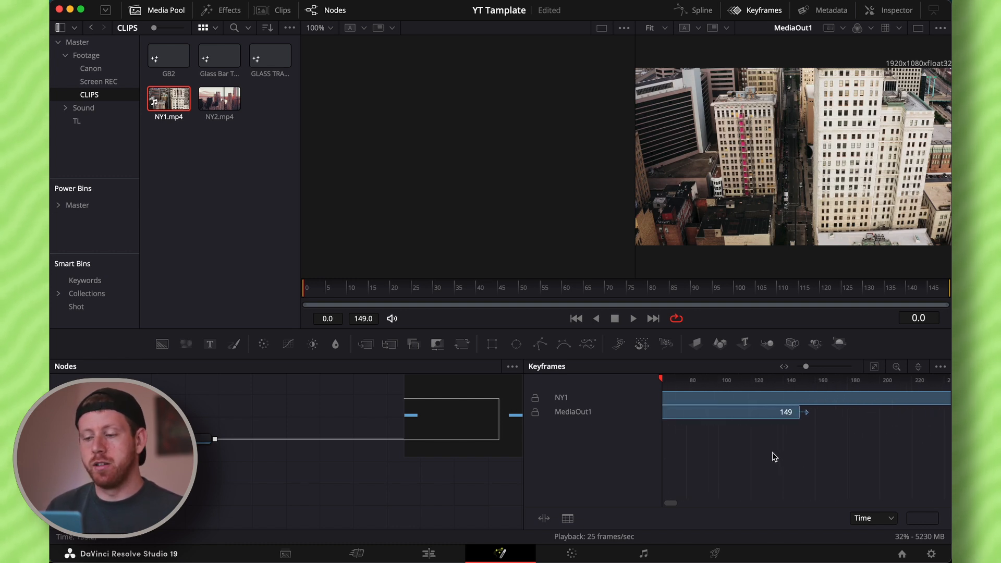
scroll(764, 416, "right", 1)
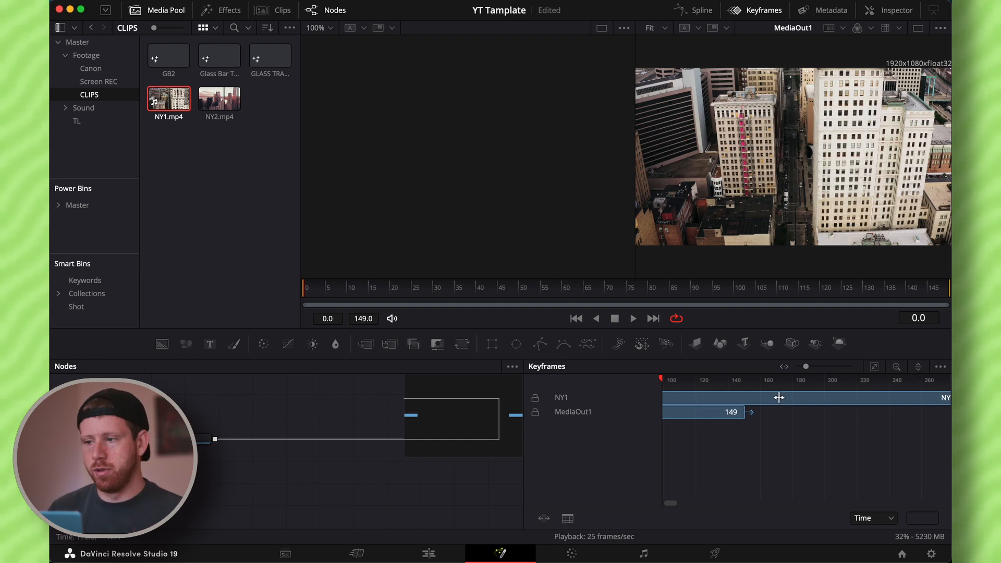
left_click(890, 10)
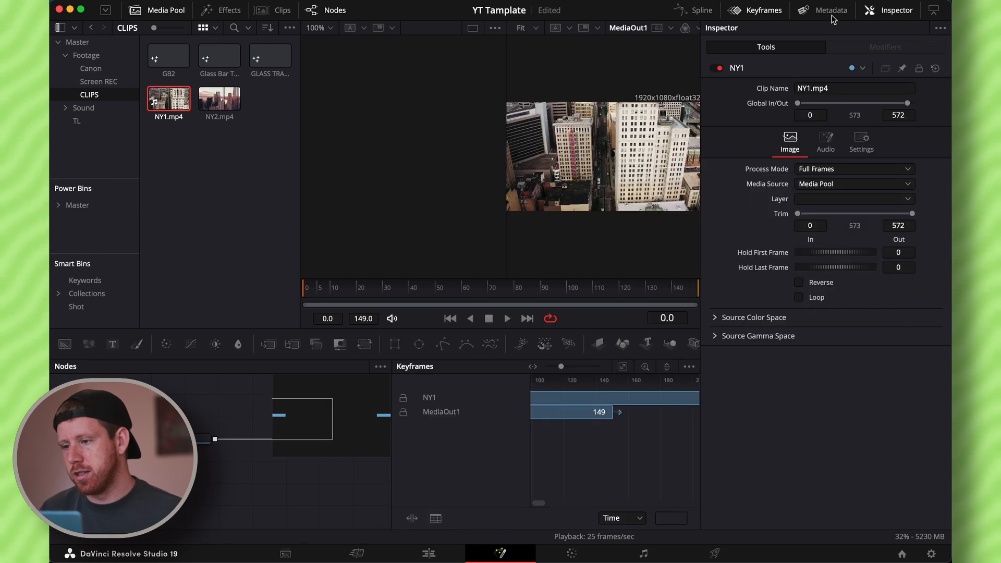
left_click(765, 10)
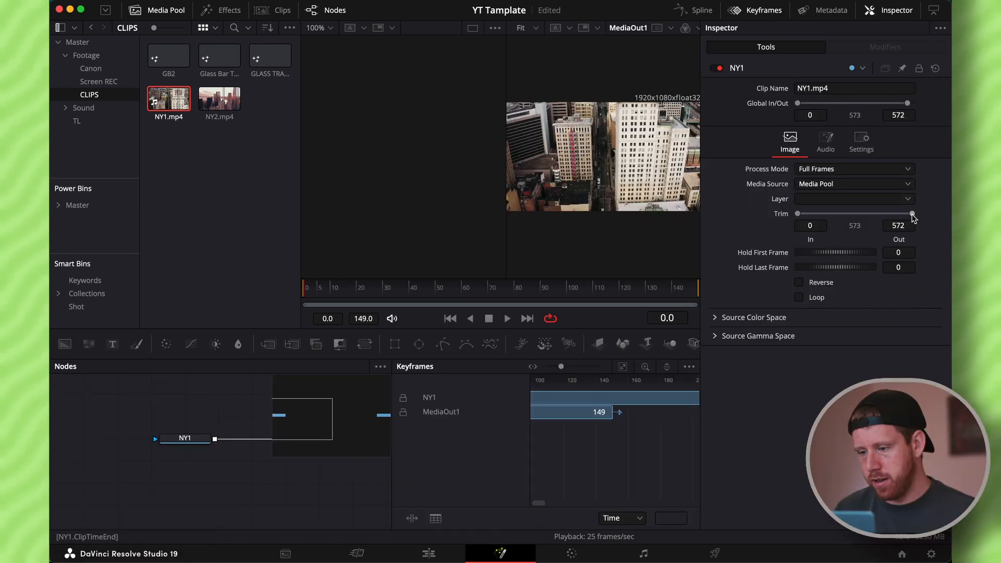
left_click_drag(912, 213, 833, 214)
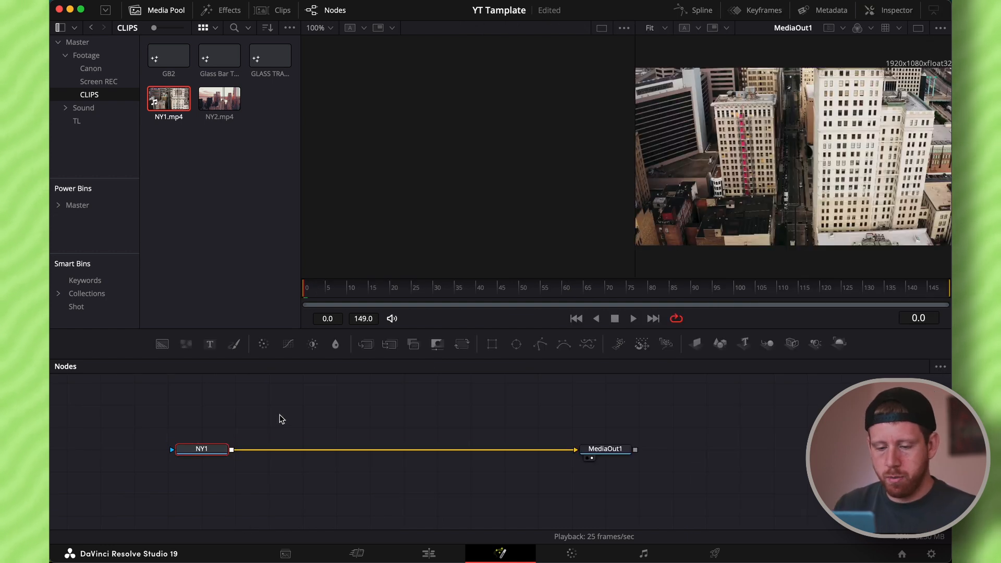
Duplicate the NY1 node above the existing connection and rename the copy Glass1.
left_click(280, 415)
key("ctrl+v")
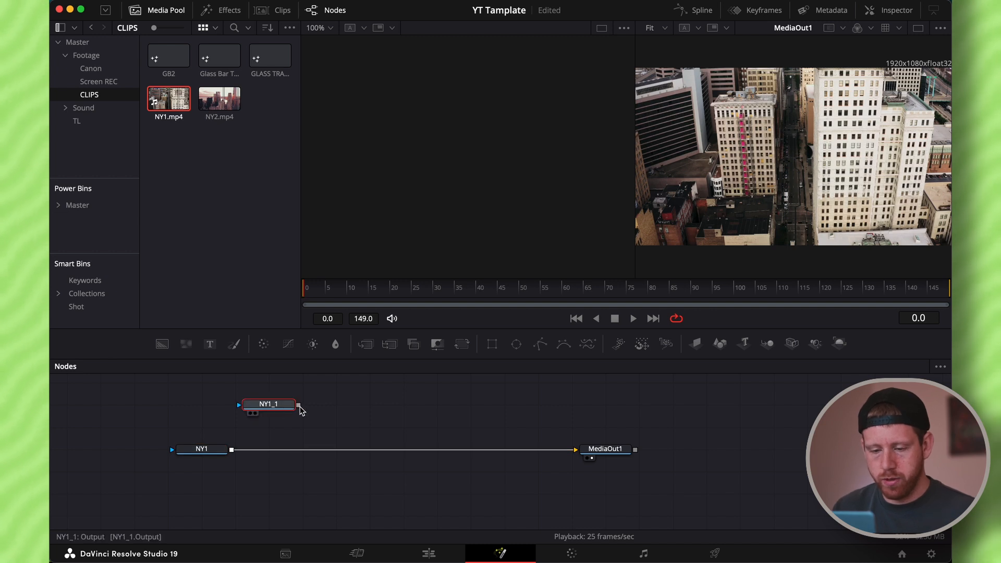
right_click(268, 405)
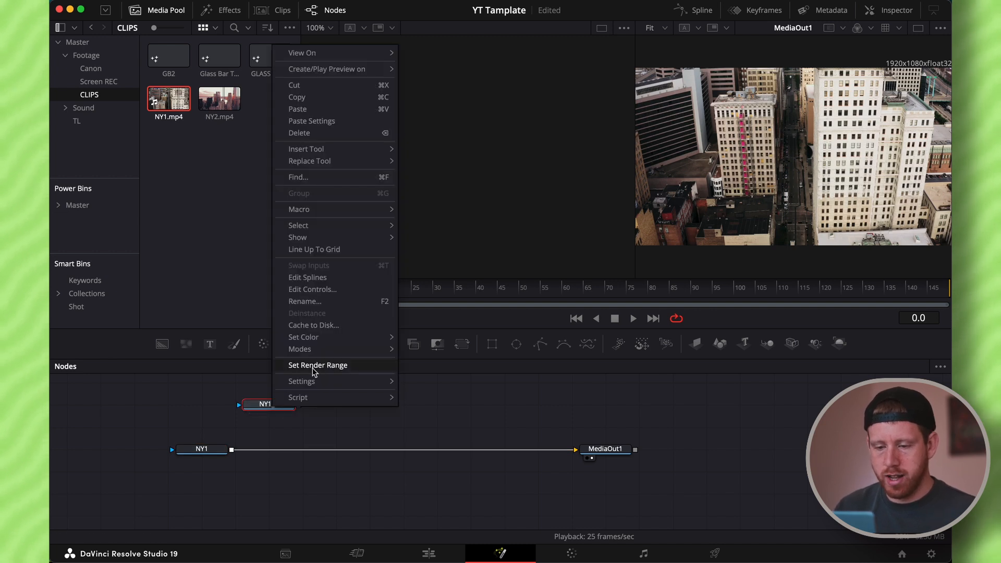
left_click(320, 301)
type("Glass1")
key("Return")
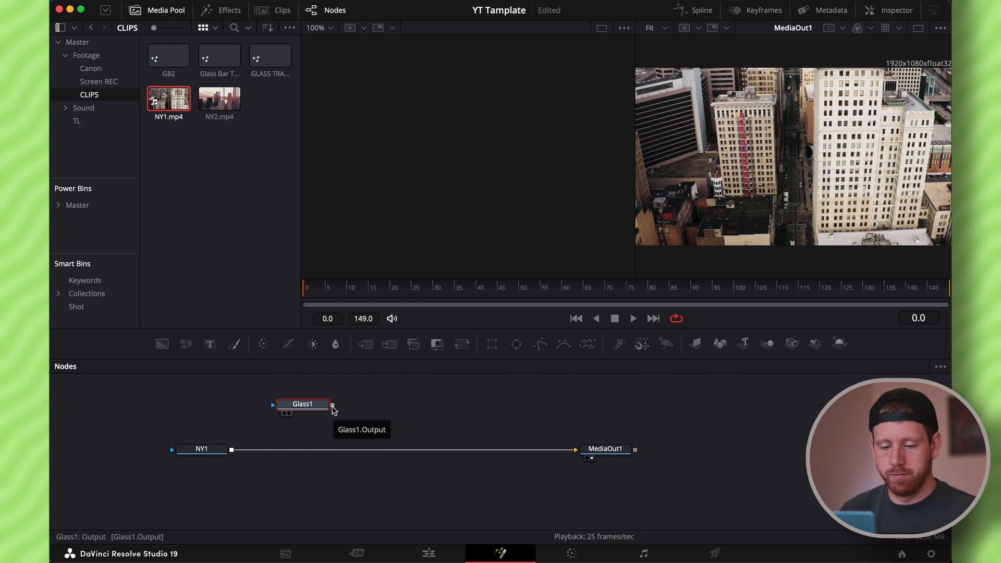
Merge Glass1 over NY1 ahead of MediaOut1 and attach a Rectangle mask to Glass1.
left_click_drag(332, 406, 313, 449)
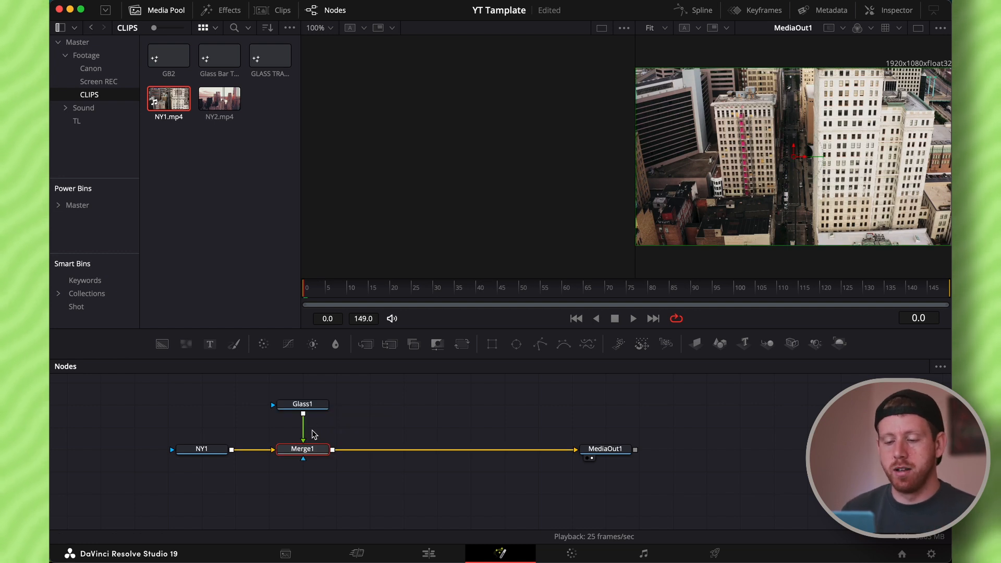
scroll(312, 433, "up", 2)
left_click(303, 423)
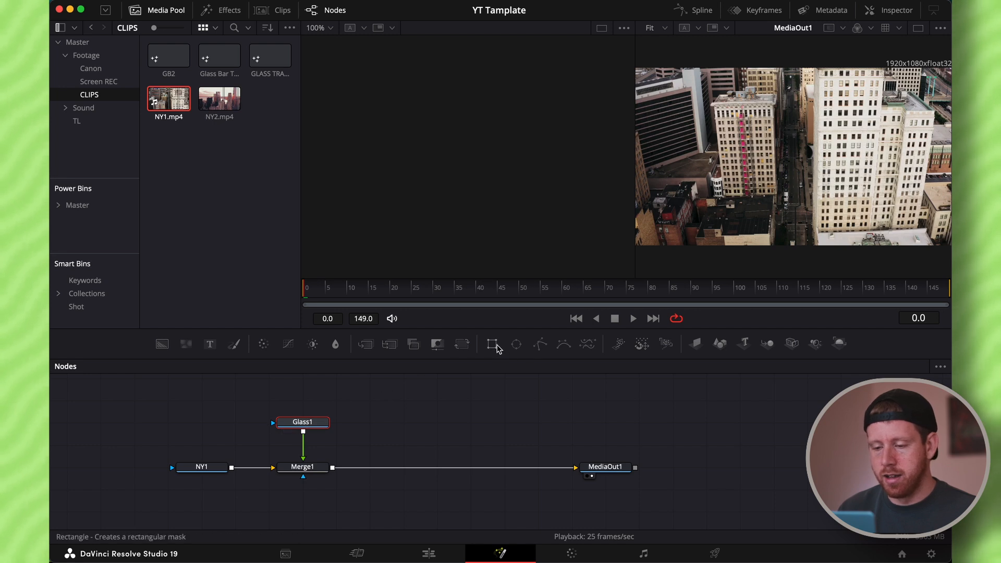
left_click_drag(493, 346, 273, 423)
left_click(300, 427)
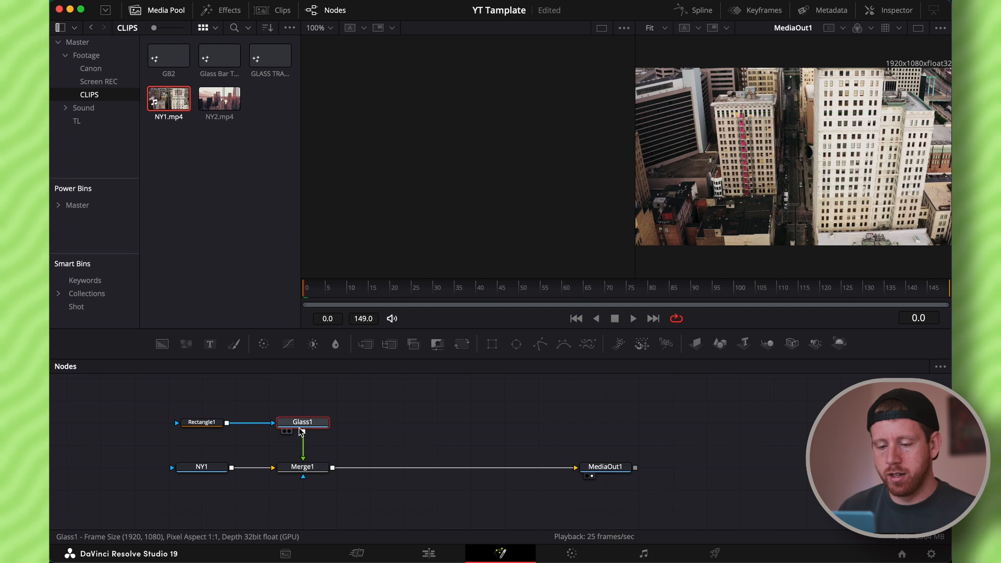
Insert a Transform node followed by a Drop Shadow node between Glass1 and Merge1.
left_click(462, 345)
left_click_drag(343, 420, 306, 452)
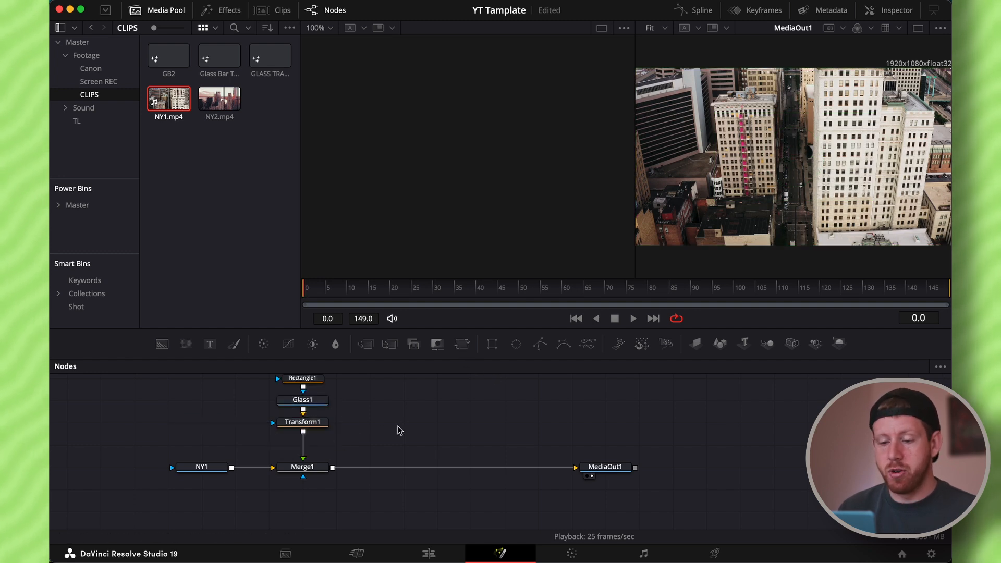
scroll(398, 430, "up", 2)
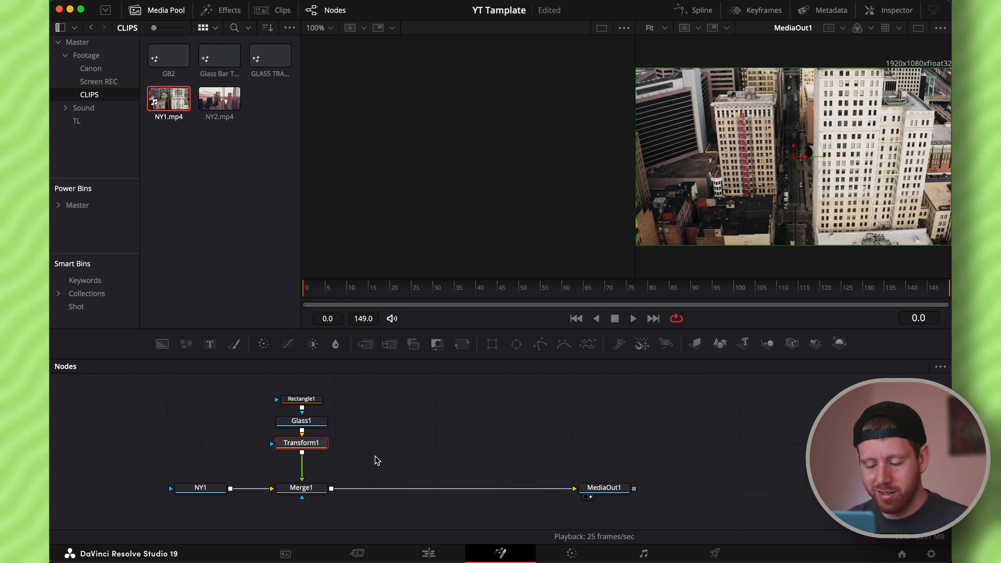
key("shift+space")
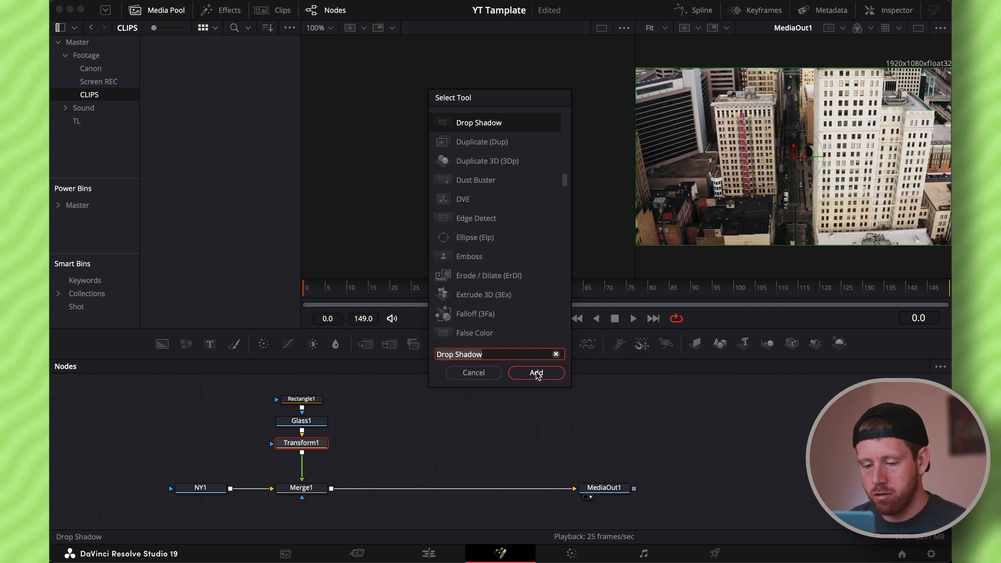
left_click(536, 373)
left_click(324, 399)
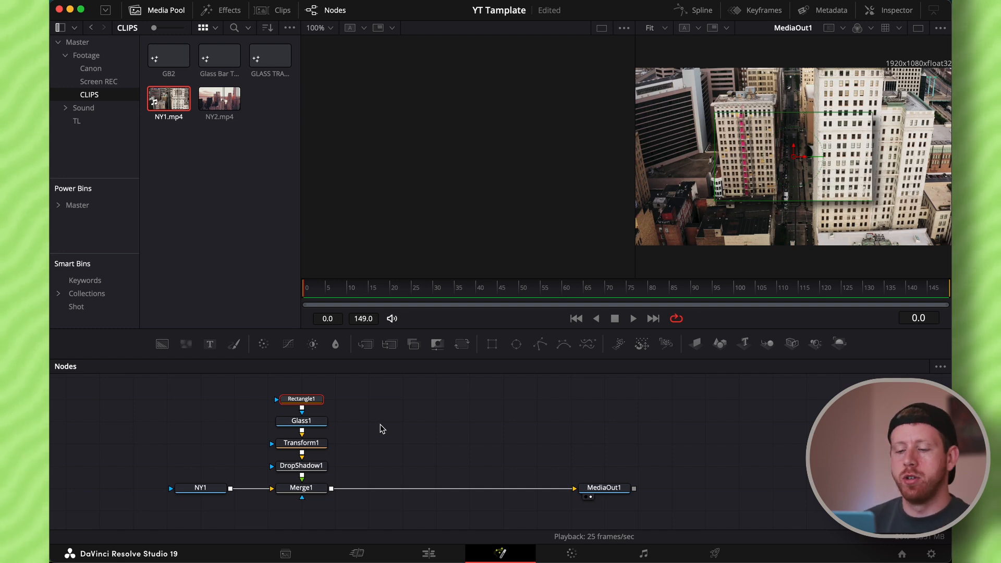
right_click(381, 428)
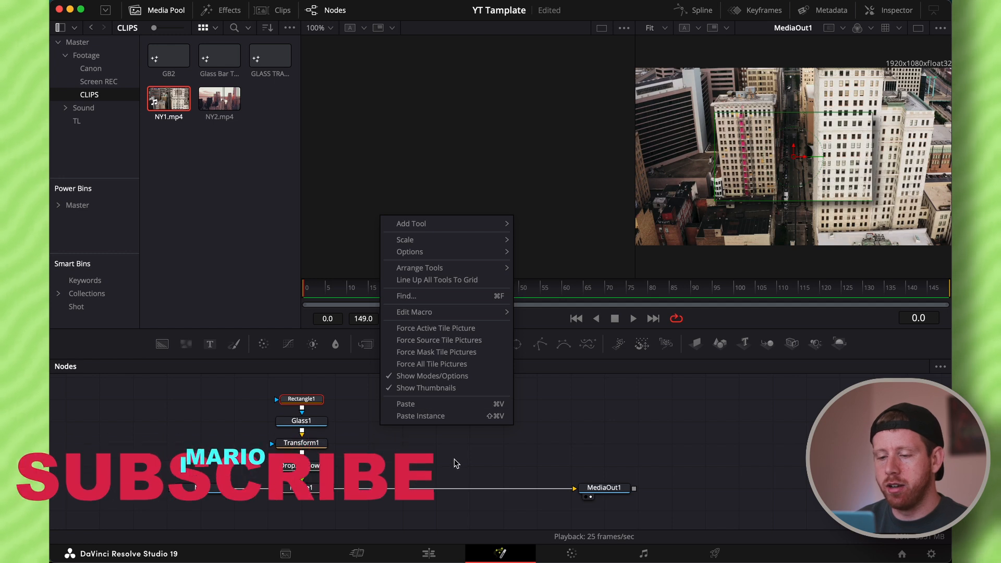
mouse_move(464, 271)
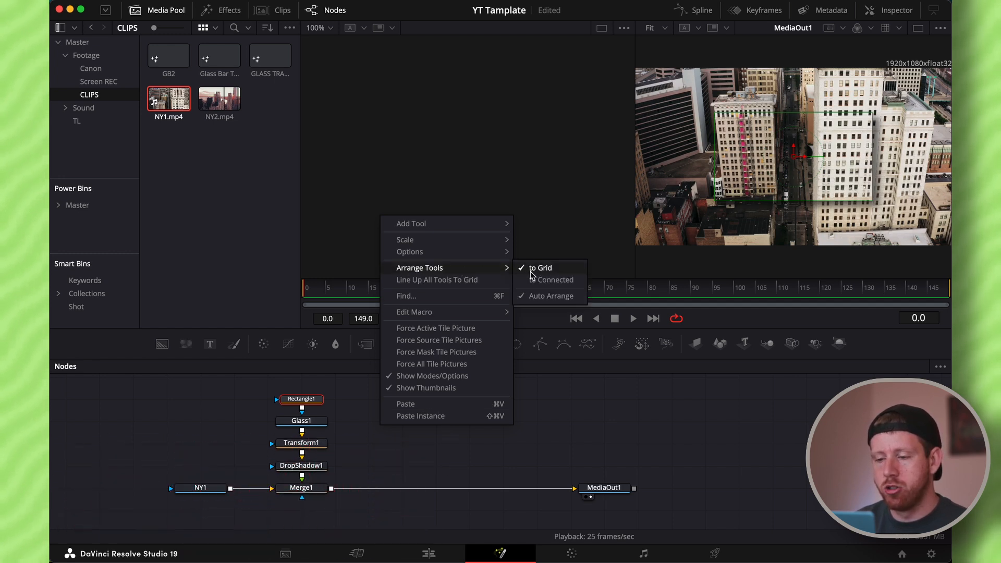
Show Merge1 in the first viewer and hide the Media Pool to enlarge the viewers.
left_click(301, 487)
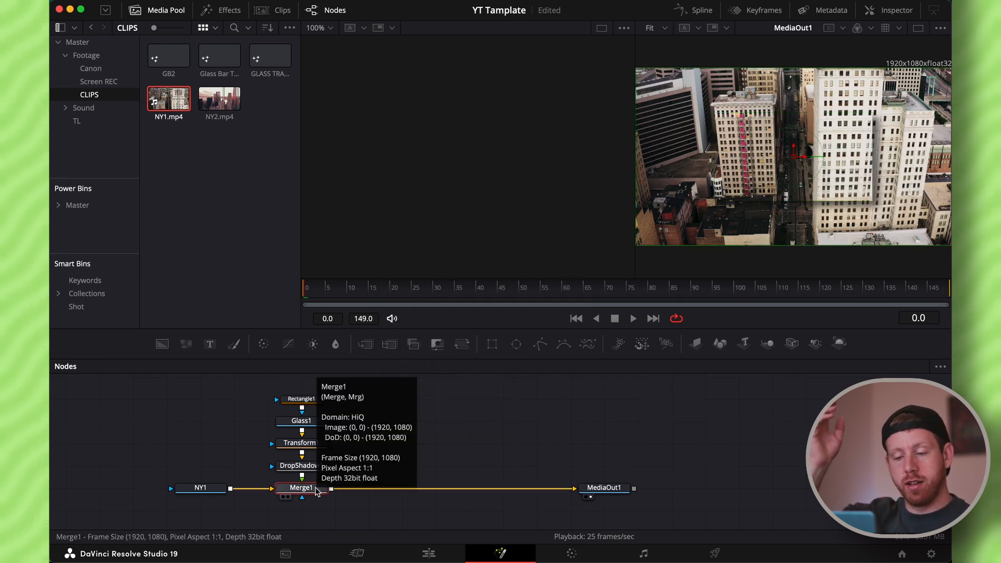
left_click_drag(316, 491, 382, 263)
left_click(158, 11)
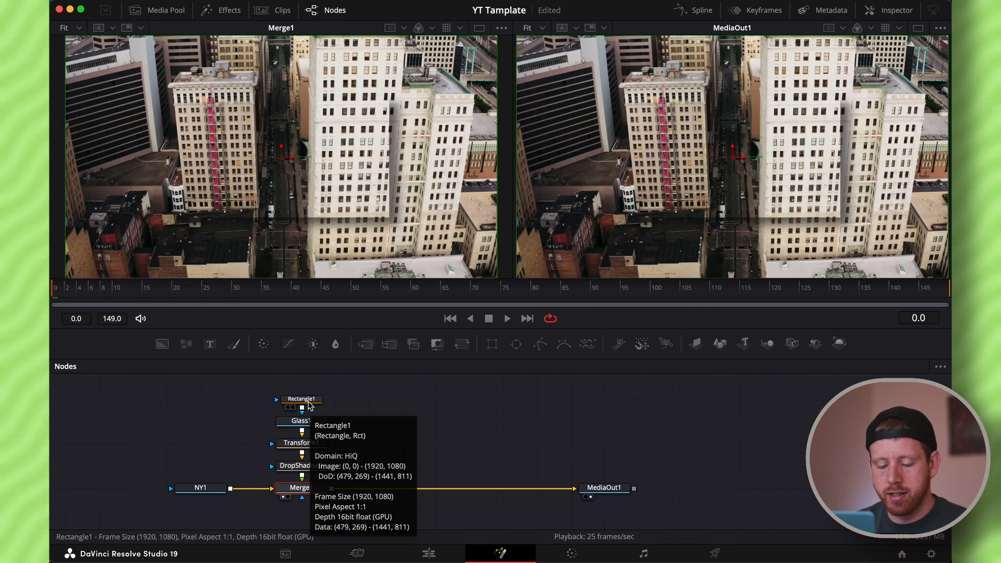
Reshape the Rectangle1 mask into a narrow vertical bar extending beyond the frame, about 0.07 wide and 1.46 high.
left_click(308, 402)
scroll(353, 267, "down", 2)
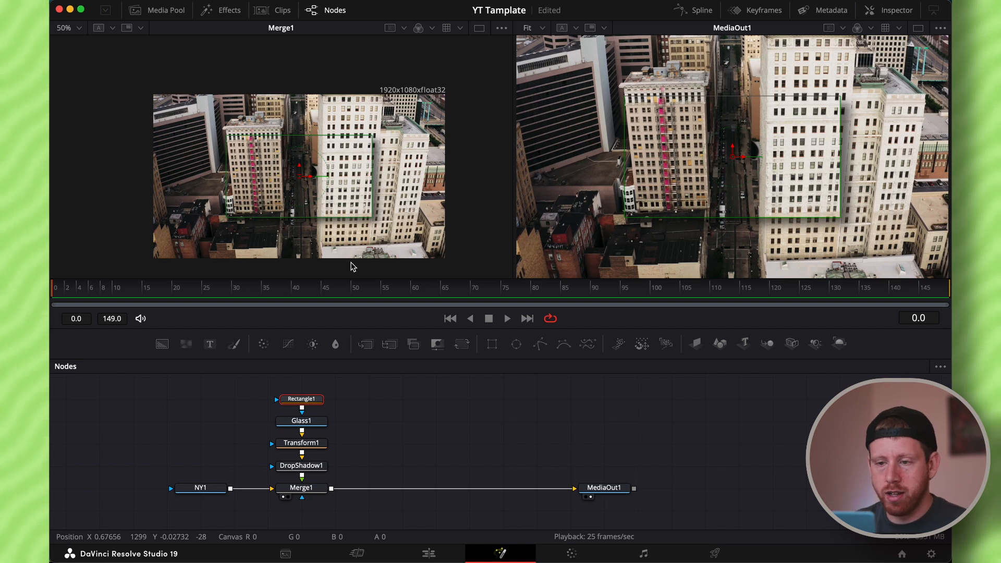
scroll(352, 267, "up", 1)
scroll(353, 267, "down", 2)
scroll(353, 266, "up", 2)
scroll(352, 267, "down", 1)
scroll(352, 266, "down", 1)
left_click_drag(373, 218, 365, 196)
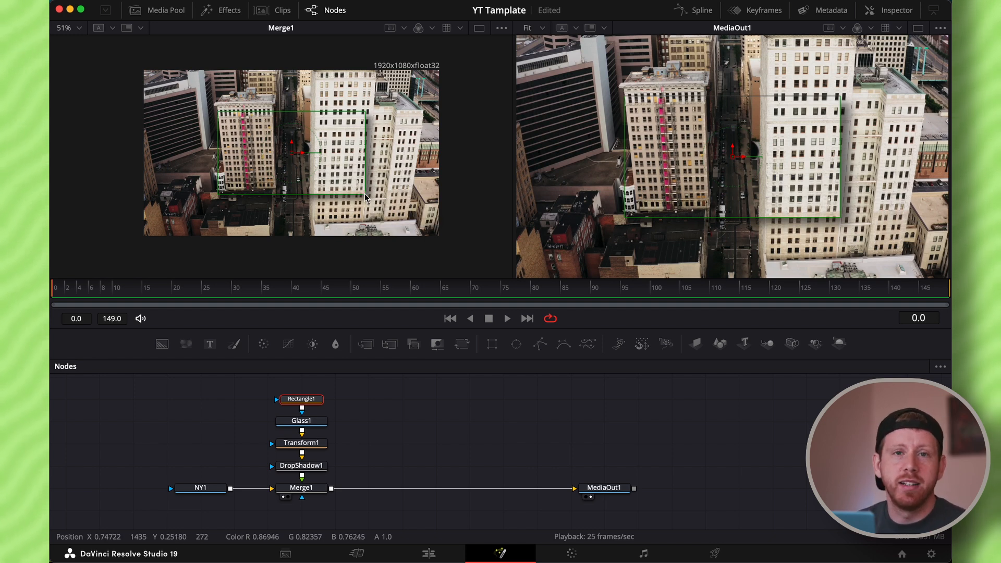
left_click_drag(364, 193, 301, 275)
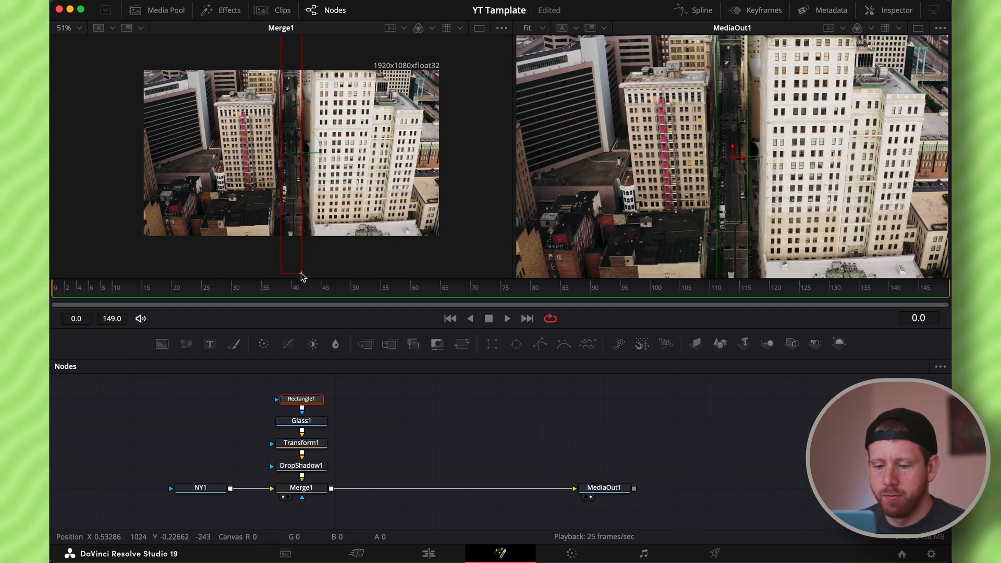
Increase the size of Transform1 slightly above 1.0 to magnify the image inside the glass bar.
left_click(308, 444)
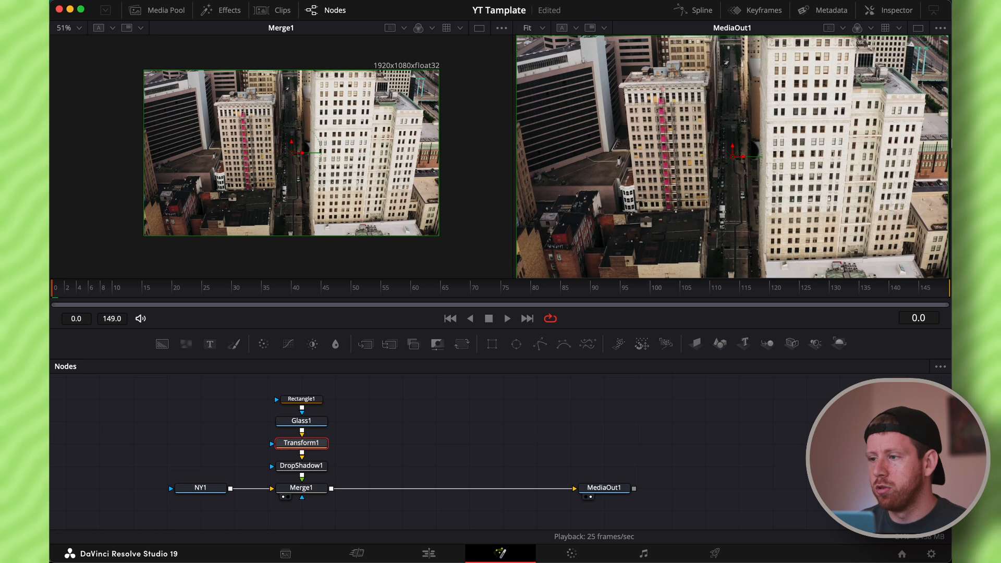
left_click(906, 11)
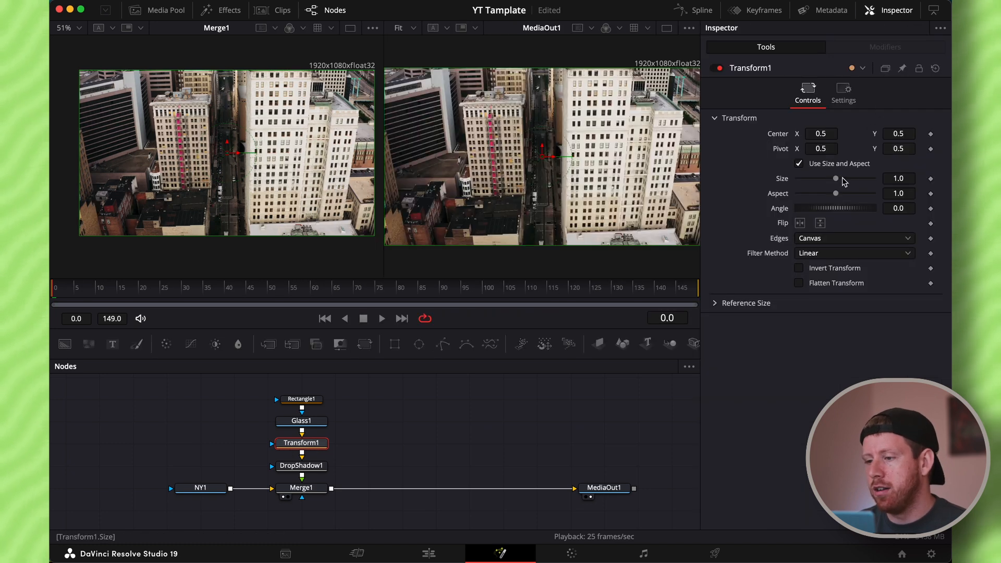
left_click_drag(836, 180, 841, 180)
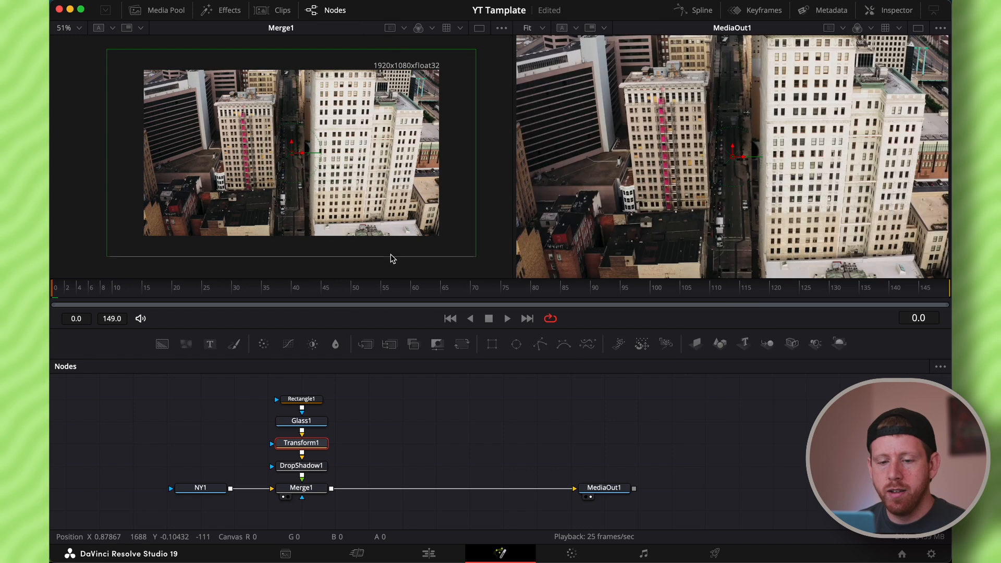
left_click_drag(86, 287, 53, 287)
Tilt the Rectangle1 mask to an angle of -28.7 and set its width to 0.094.
left_click(301, 399)
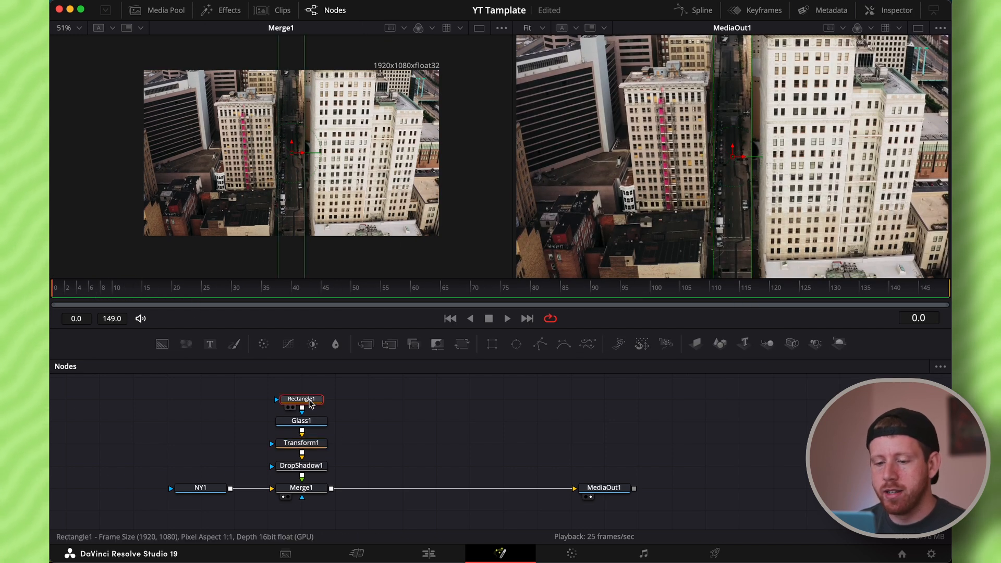
left_click(890, 10)
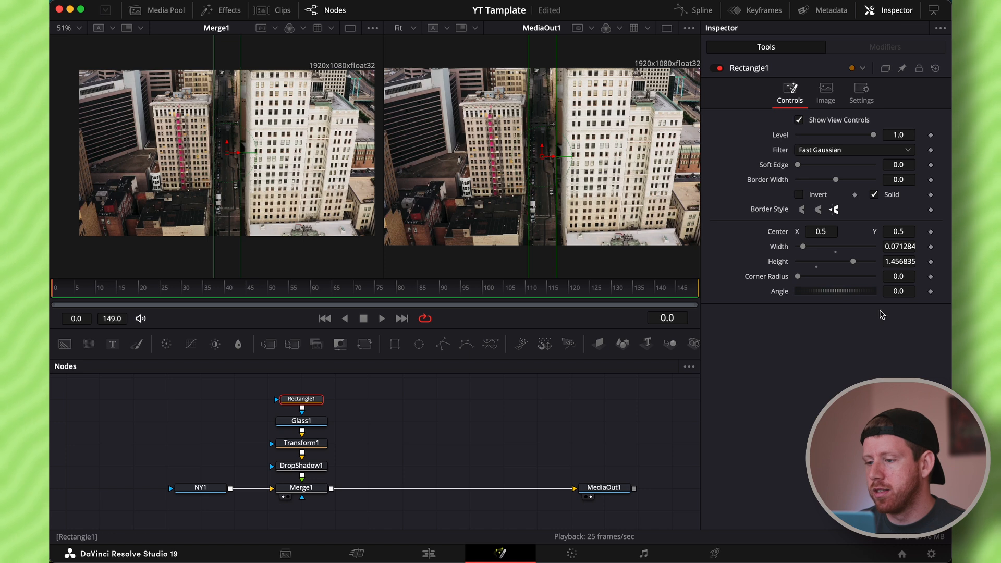
left_click_drag(830, 294, 823, 290)
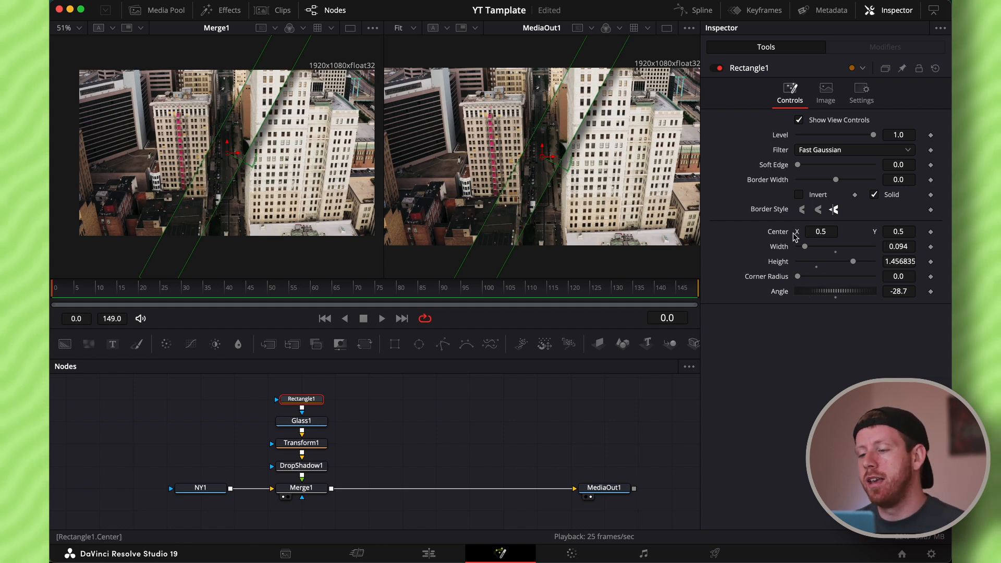
Keyframe Rectangle1's center beyond the frame's upper-left corner at frame 0 and beyond its lower-right corner at frame 68.
left_click(931, 231)
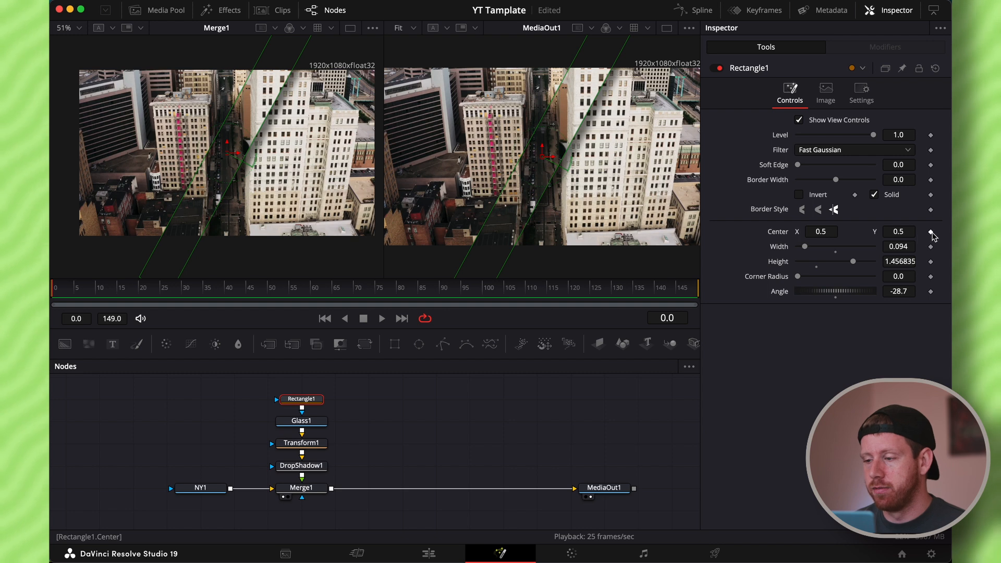
left_click_drag(229, 152, 65, 79)
left_click_drag(64, 296, 347, 292)
left_click_drag(65, 79, 393, 244)
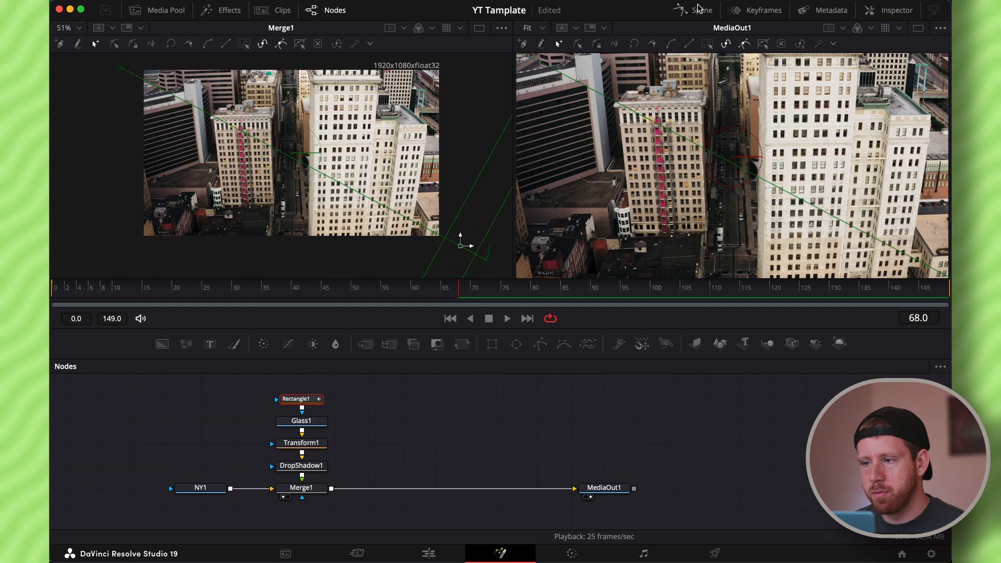
Smooth Rectangle1's displacement spline between its two keyframes and lengthen the ease handle of the first keyframe.
left_click(699, 8)
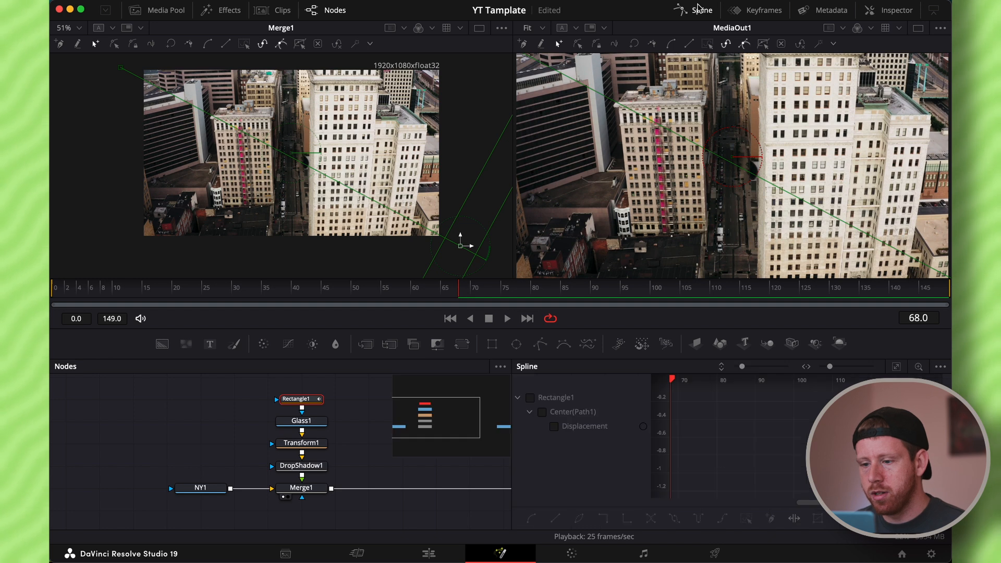
left_click(530, 397)
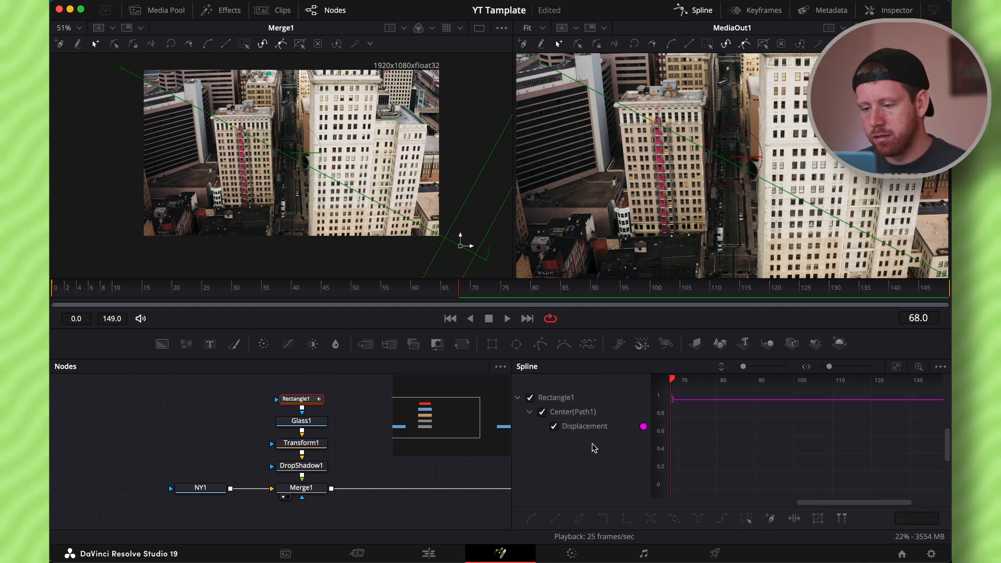
left_click(897, 367)
left_click(746, 519)
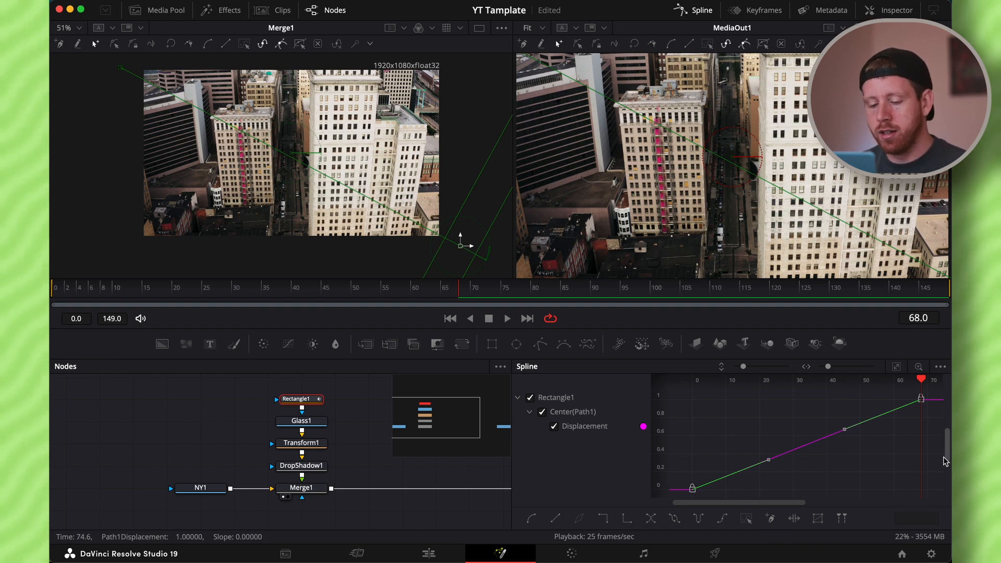
key("s")
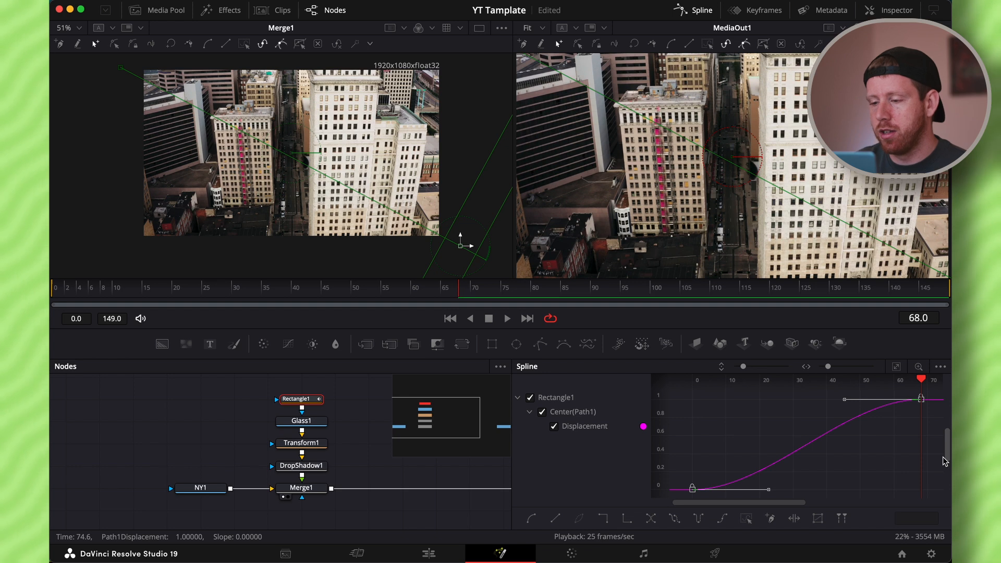
left_click_drag(769, 489, 783, 489)
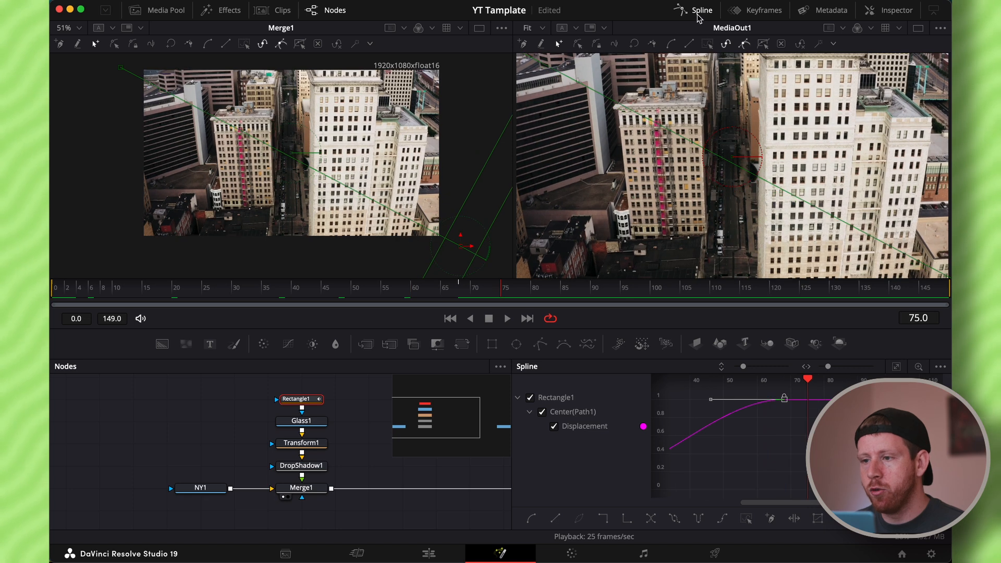
left_click(698, 14)
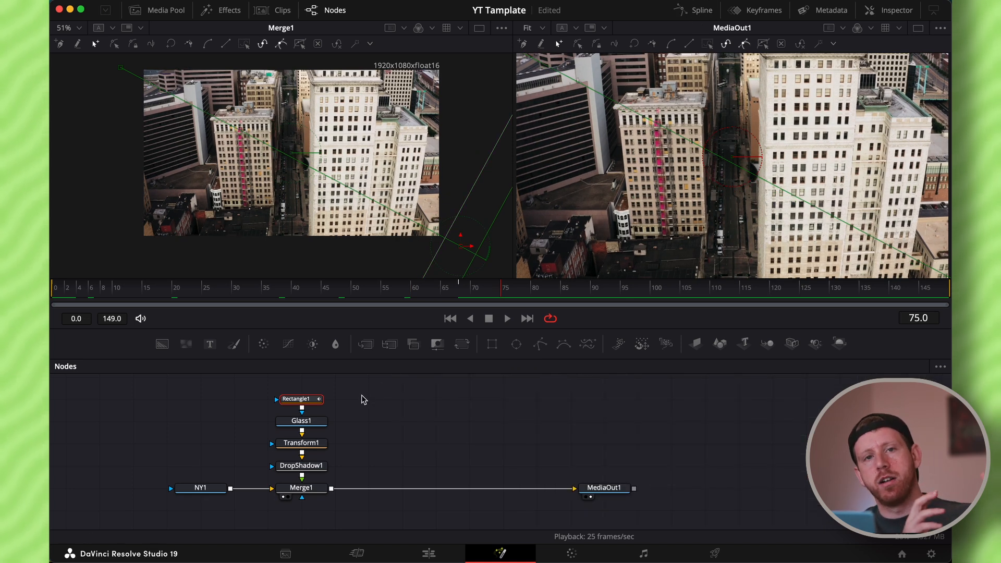
Duplicate the Rectangle1, Glass1, Transform1 and DropShadow1 chain and merge the copy over the output of Merge1.
left_click_drag(358, 386, 274, 481)
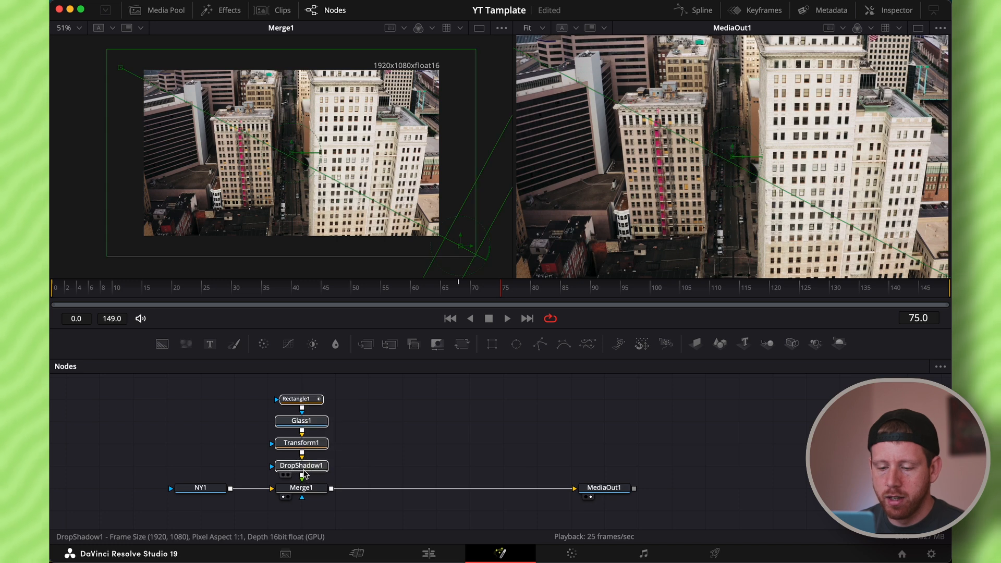
key("ctrl+c")
key("ctrl+v")
left_click_drag(433, 466, 331, 488)
Rename the duplicated glass node as Glass2.
right_click(425, 420)
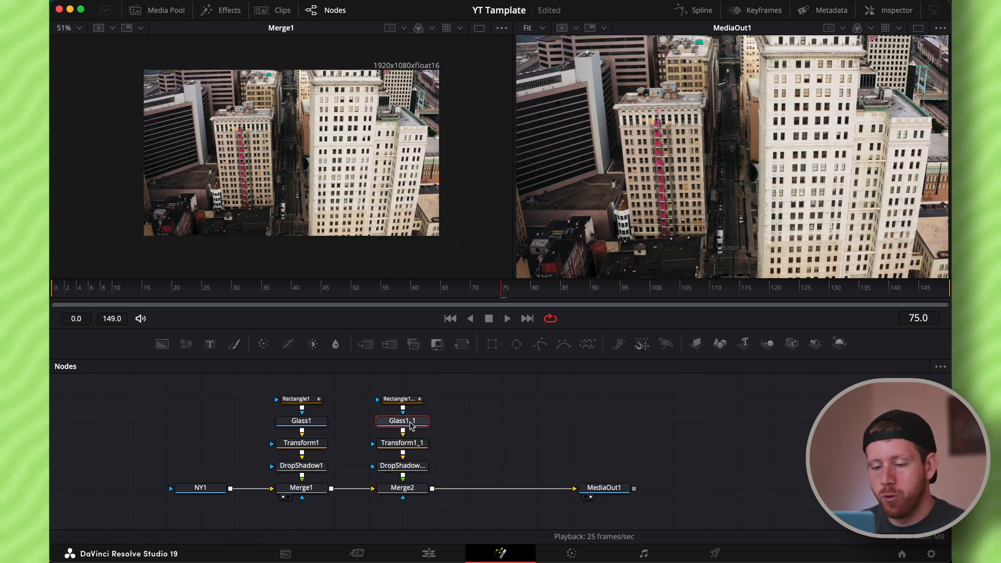
left_click(447, 318)
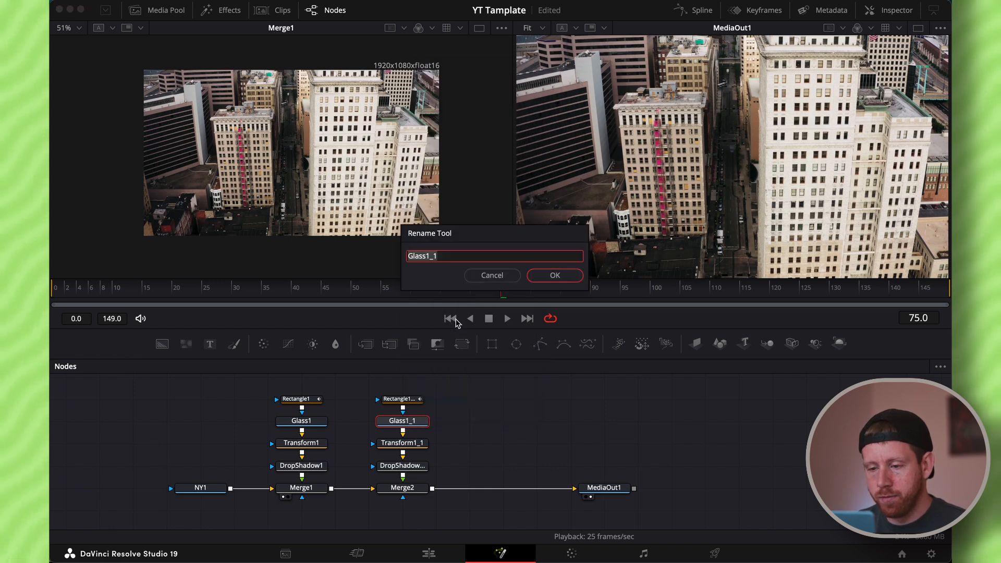
type("Glass2")
key("Return")
Show Merge2 in the first viewer and increase the size of Transform1_1 slightly above 1.25.
left_click_drag(413, 490, 284, 130)
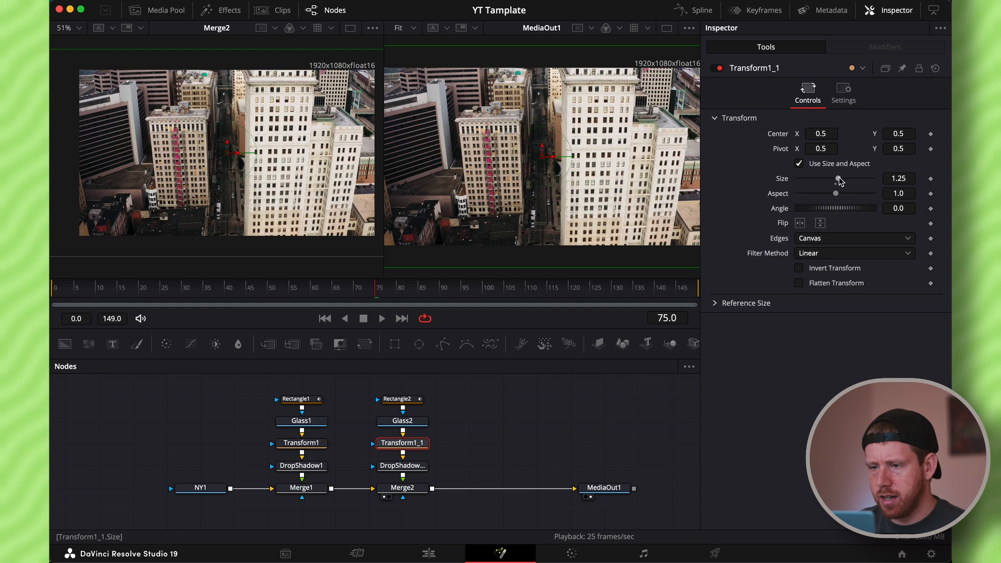
left_click_drag(839, 180, 842, 180)
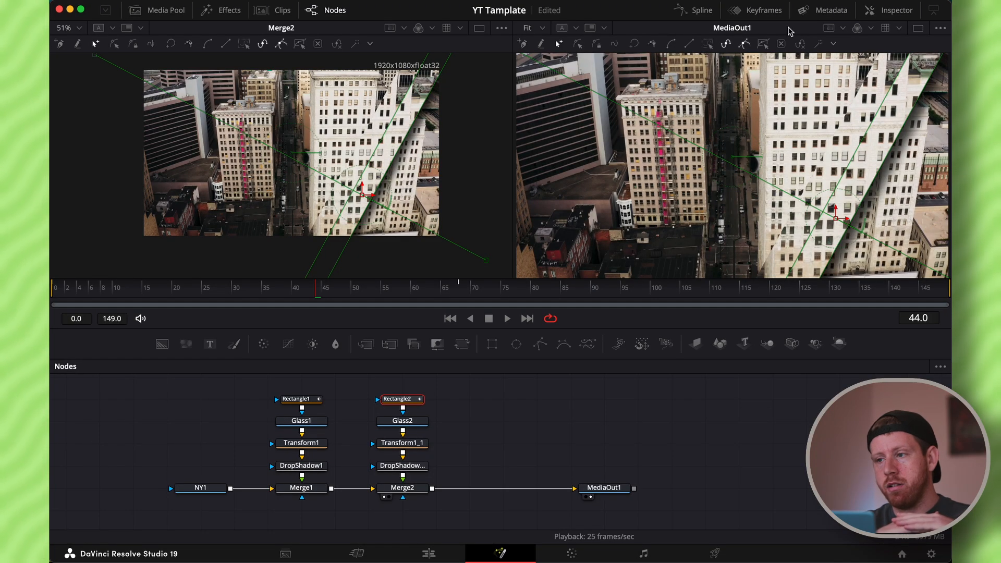
Delay Rectangle2's center keyframes by about 4 frames in the Keyframes editor and play the animation from frame 0.
left_click(758, 10)
left_click_drag(657, 447, 659, 473)
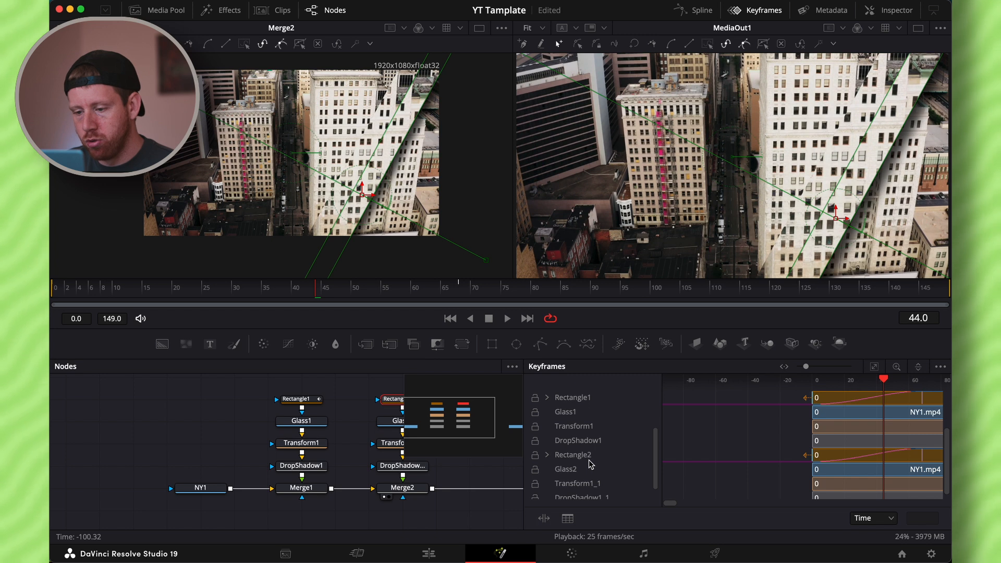
left_click(547, 456)
scroll(762, 480, "right", 4)
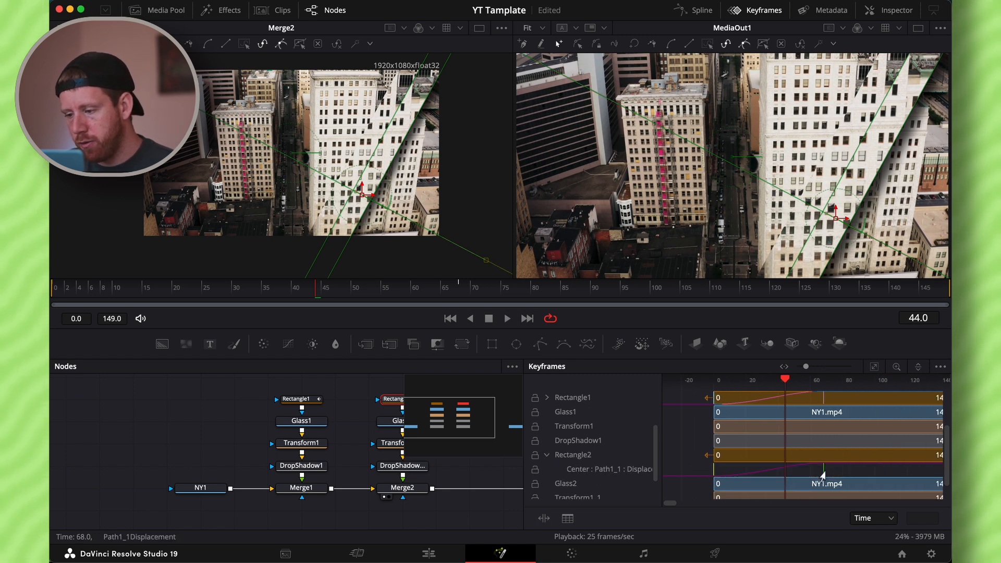
left_click_drag(823, 474, 833, 472)
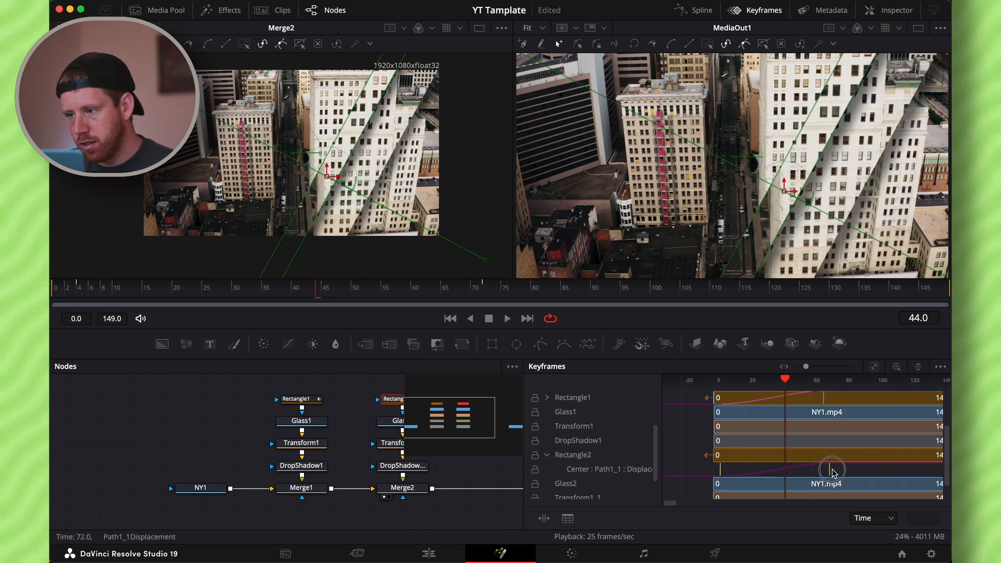
left_click(52, 288)
key("space")
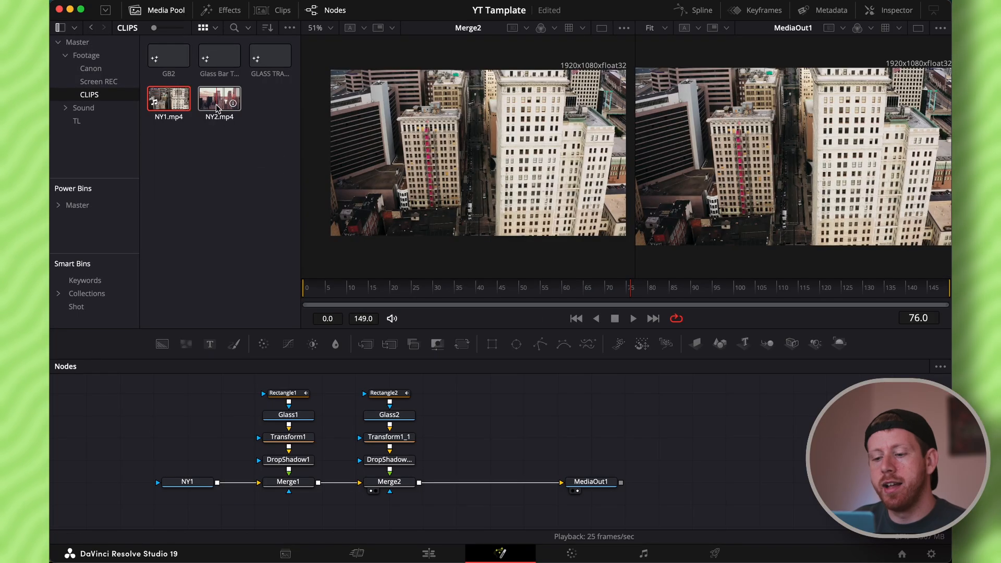
Add the NY2.mp4 clip to the node graph and rename its node Glass3.
left_click_drag(218, 108, 488, 437)
right_click(513, 433)
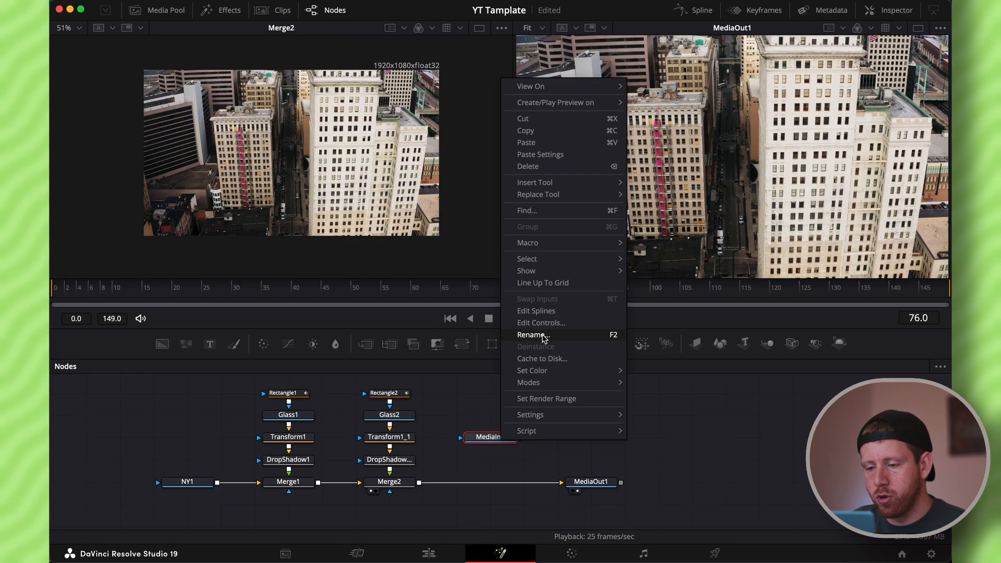
left_click(542, 335)
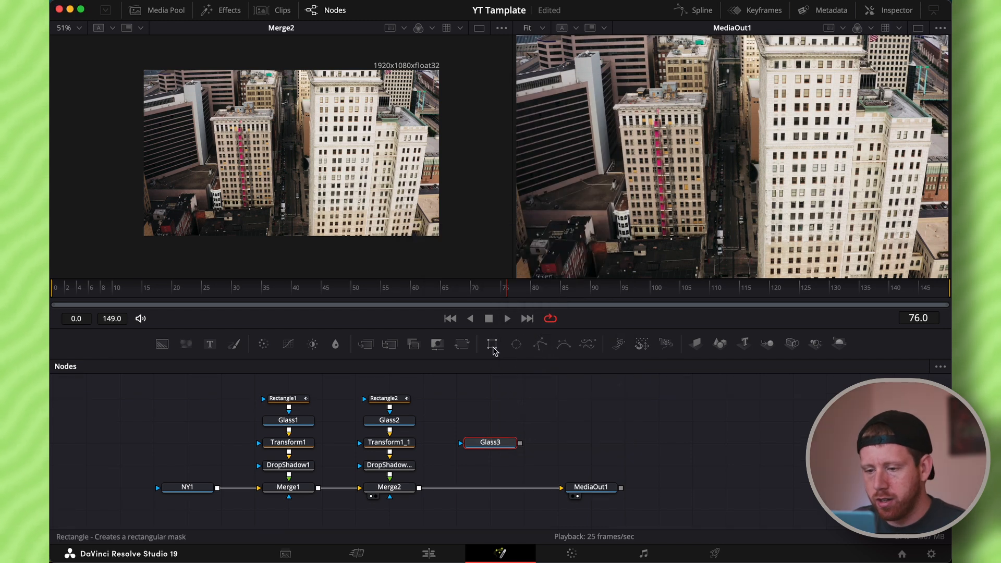
Give Glass3 a Rectangle mask, a Transform and a DropShadow, and merge the chain over the output of Merge2.
left_click(492, 345)
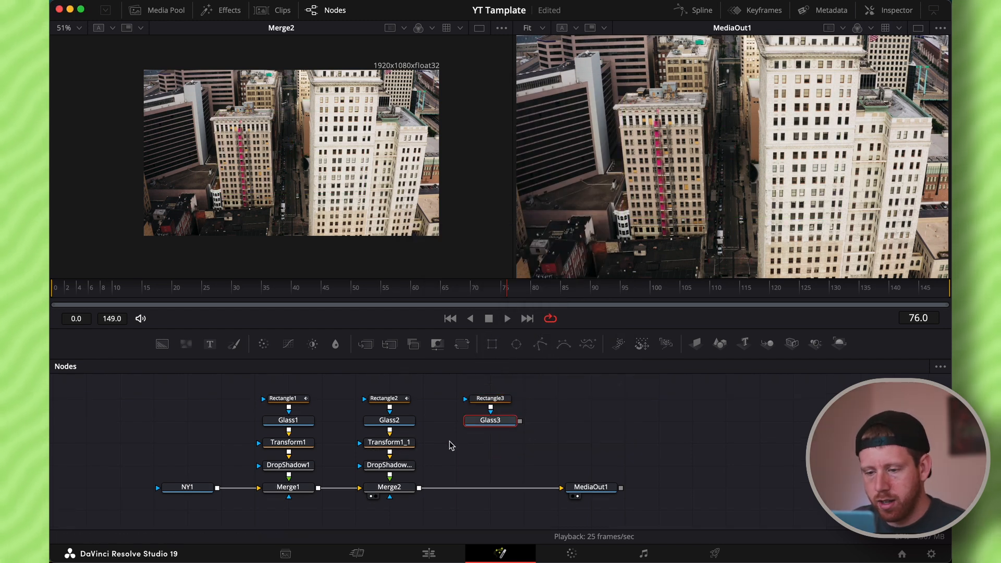
left_click(468, 344)
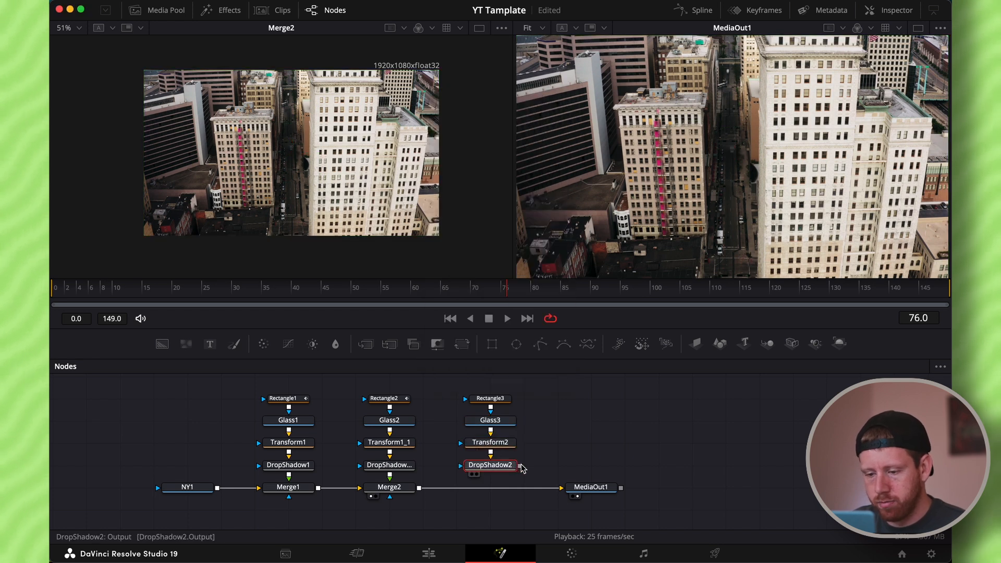
left_click_drag(421, 491, 419, 487)
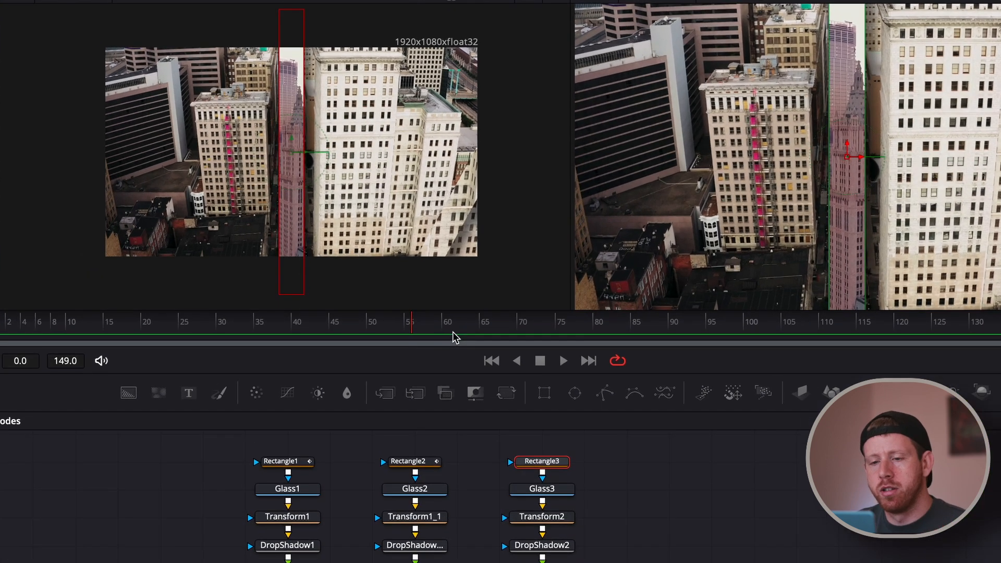
Move the narrow Rectangle3 bar just beyond the frame's right edge, center X about 1.048, and keyframe its center at frame 56.
left_click_drag(291, 155, 454, 158)
left_click(889, 10)
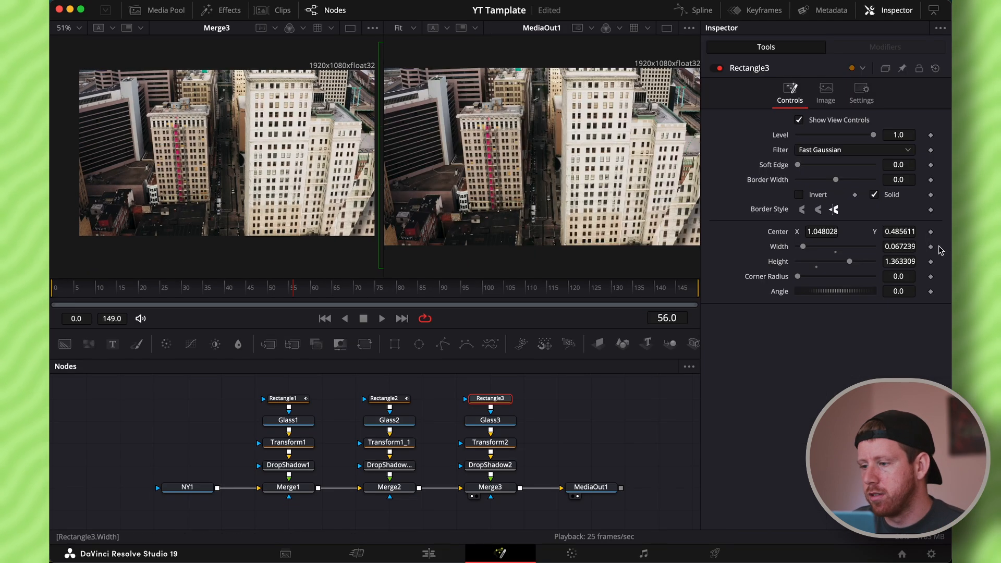
left_click(932, 231)
At frame 120, move the Rectangle3 bar horizontally past the frame's left edge to center X about -0.066.
left_click_drag(482, 288, 569, 288)
scroll(367, 155, "right", 3)
left_click_drag(366, 155, 159, 148)
scroll(144, 153, "left", 3)
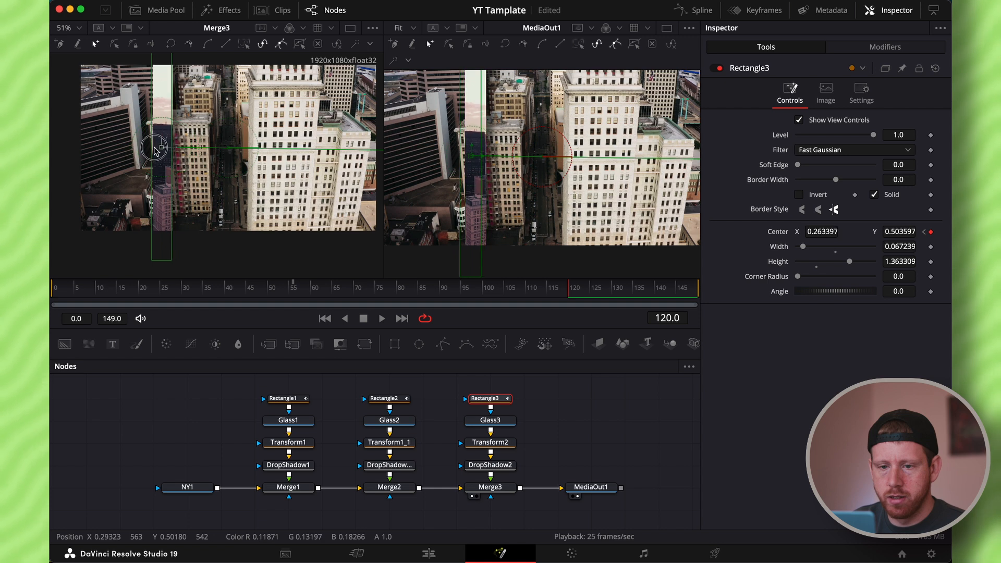
left_click_drag(160, 148, 61, 150)
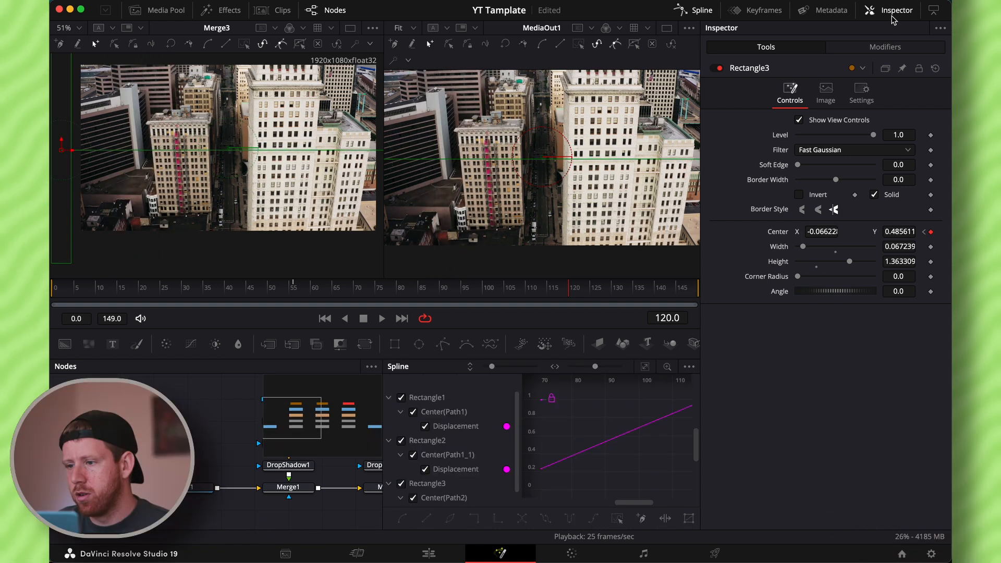
Isolate Rectangle3's displacement spline, smooth it between its keyframes and lengthen the ease handle of the first keyframe.
left_click(890, 11)
left_click(530, 399)
scroll(532, 444, "down", 1)
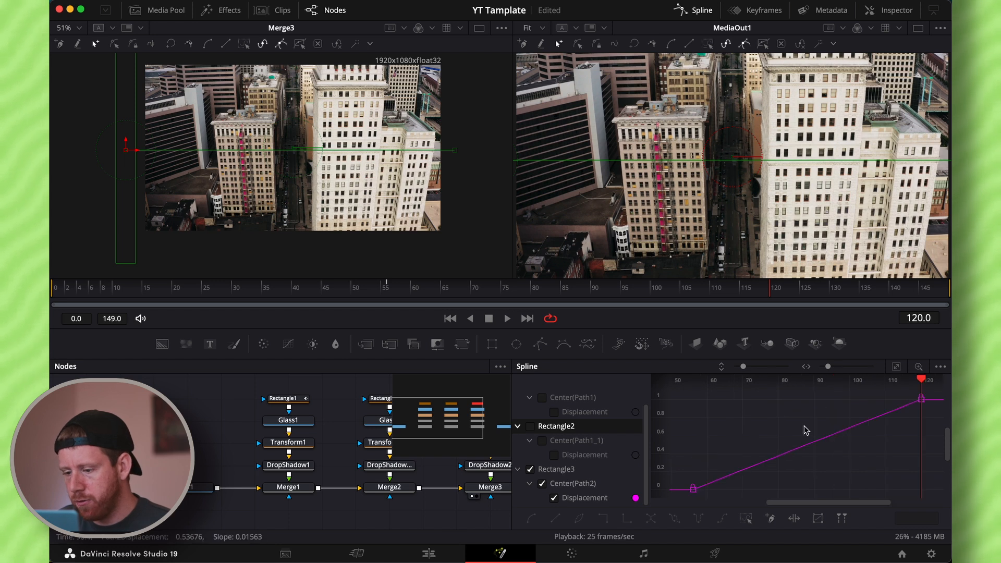
left_click(746, 518)
key("shift+s")
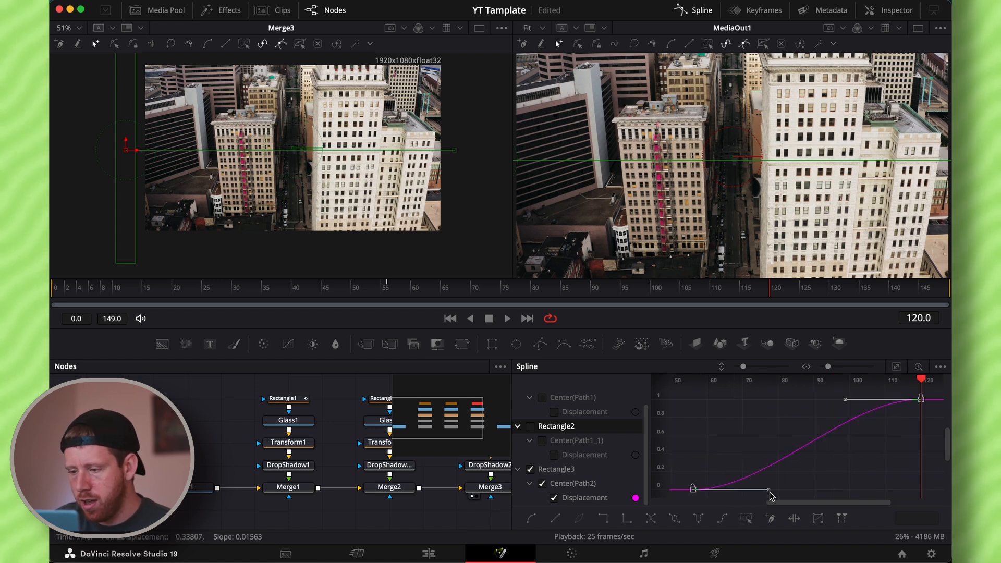
left_click_drag(769, 490, 793, 490)
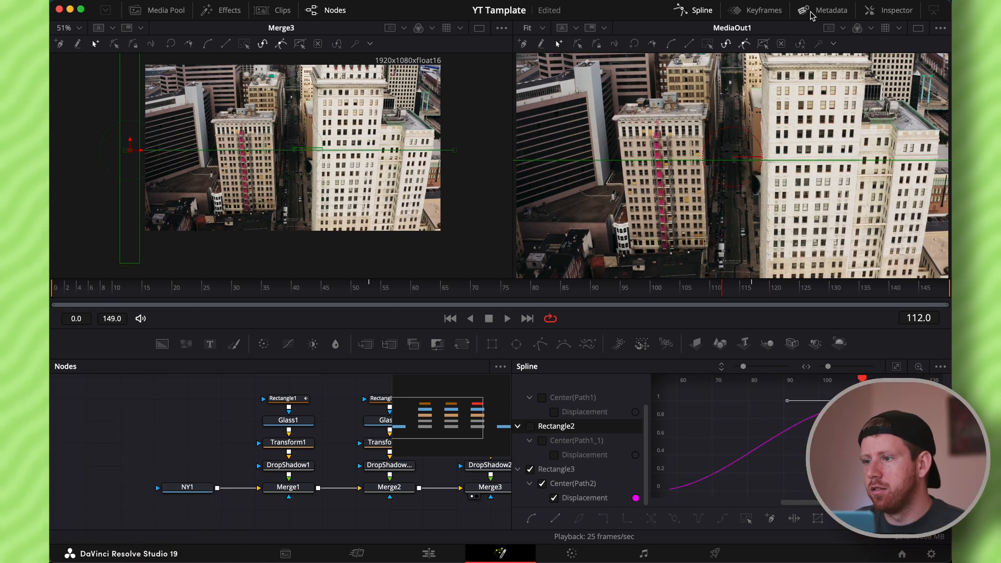
left_click(698, 13)
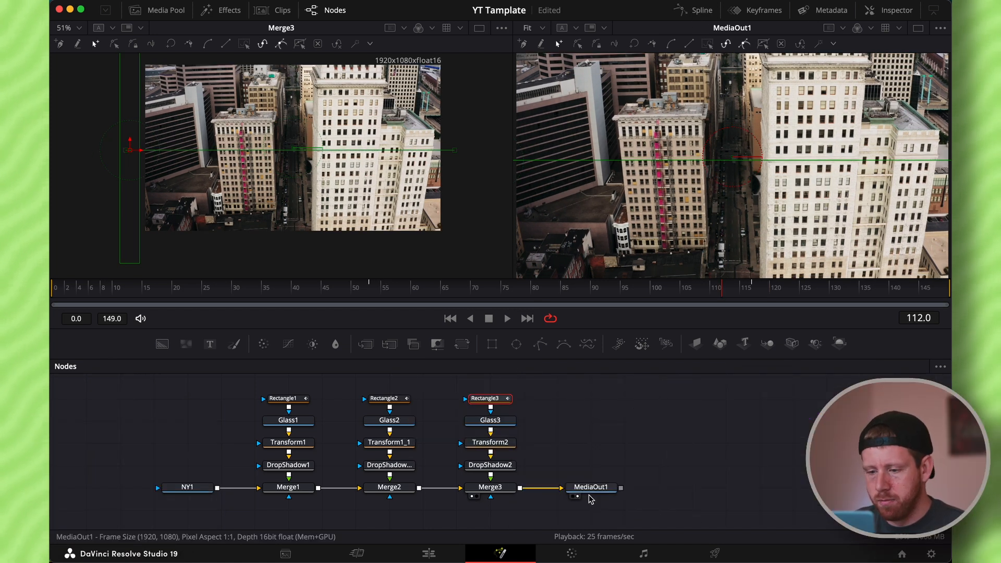
Duplicate the Glass3 bar chain, merge the copy over Merge3, and rename its mask and clip nodes Rectangle4 and Glass4.
left_click_drag(590, 490, 724, 490)
left_click_drag(552, 398, 491, 472)
key("super+c")
left_click(627, 394)
key("super+v")
left_click_drag(626, 442, 520, 490)
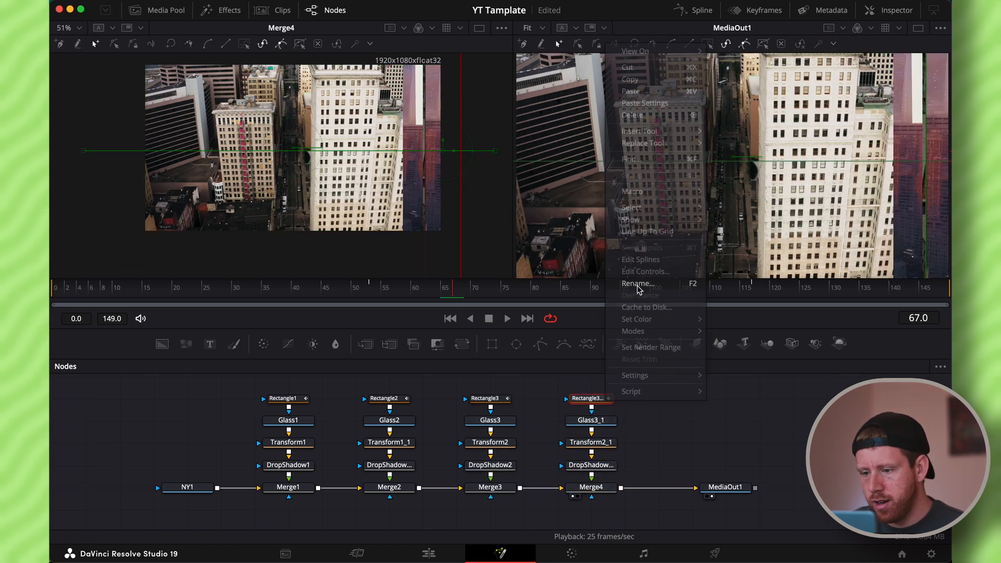
left_click(642, 284)
key("Return")
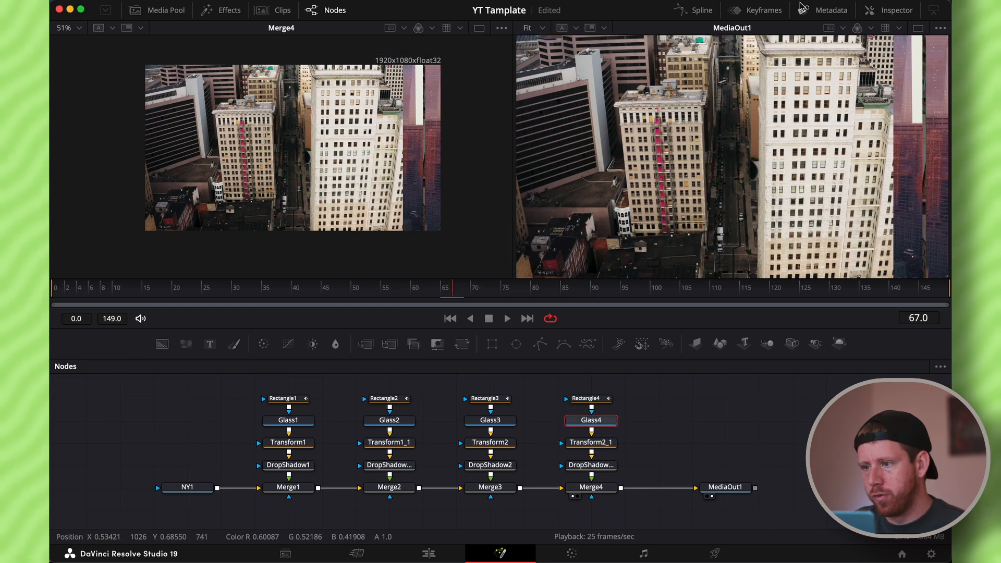
Delay Rectangle4's center keyframes a few frames behind Rectangle3's and play back the animated bars.
left_click(756, 12)
scroll(729, 463, "down", 8)
left_click_drag(389, 292, 311, 284)
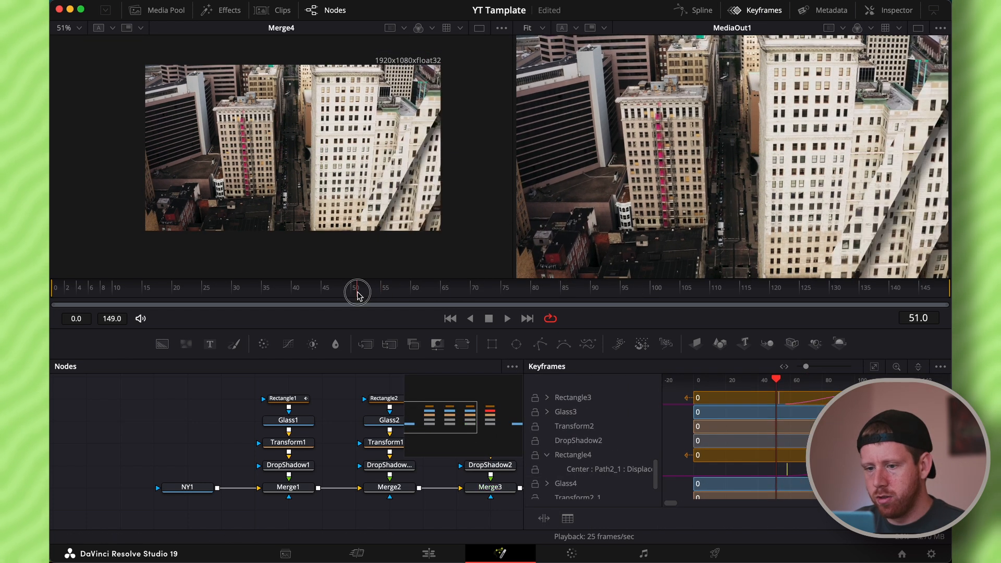
key("space")
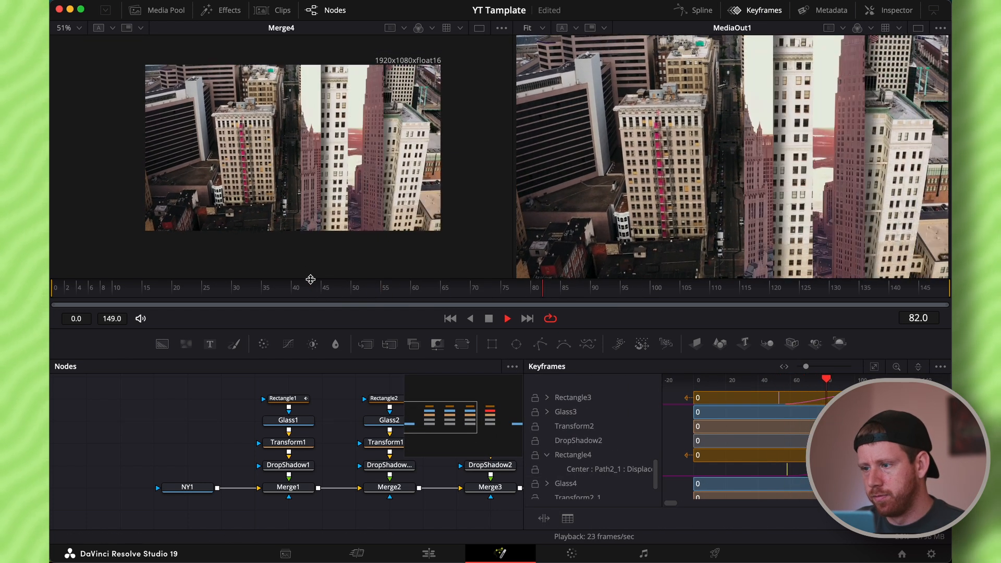
key("space")
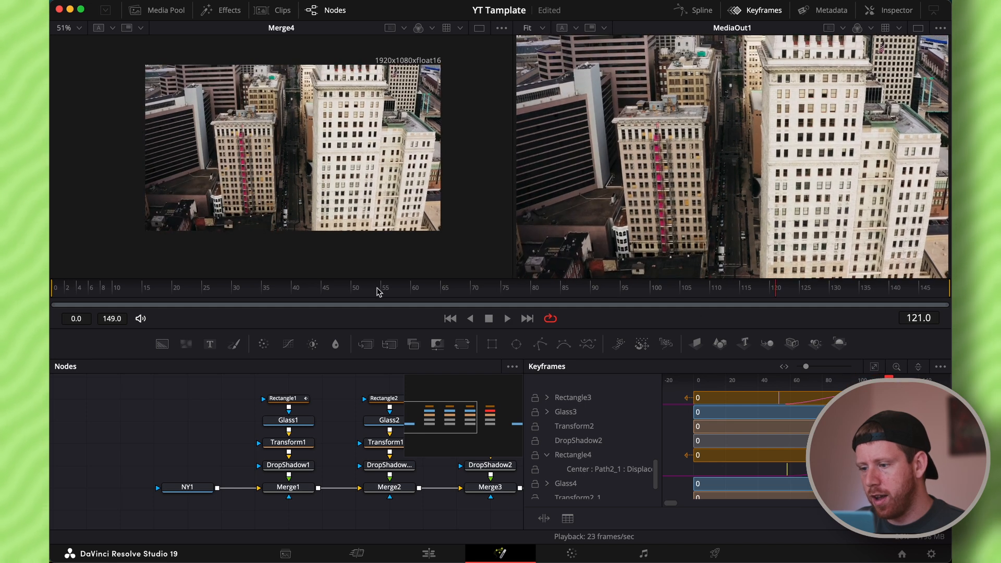
left_click_drag(891, 379, 848, 379)
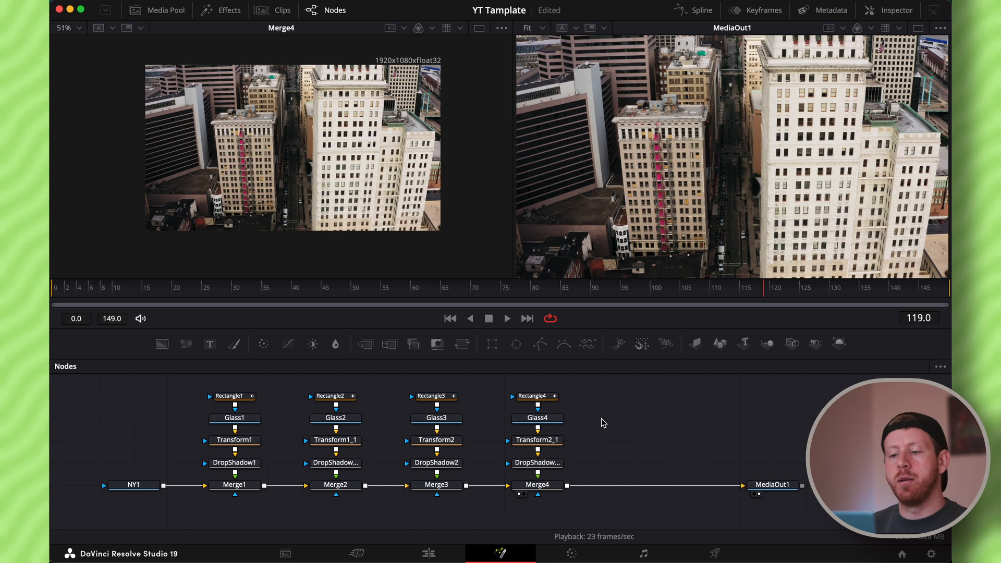
Add the NY2.mp4 clip to the node graph, merge it over Merge4 and rename its node NY2.
left_click(162, 10)
left_click_drag(232, 103, 632, 428)
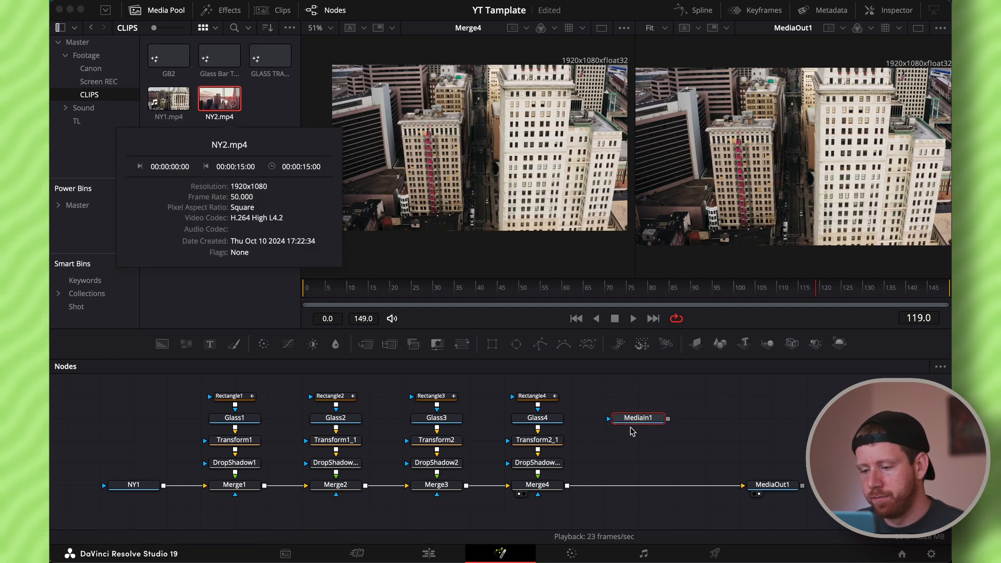
right_click(648, 419)
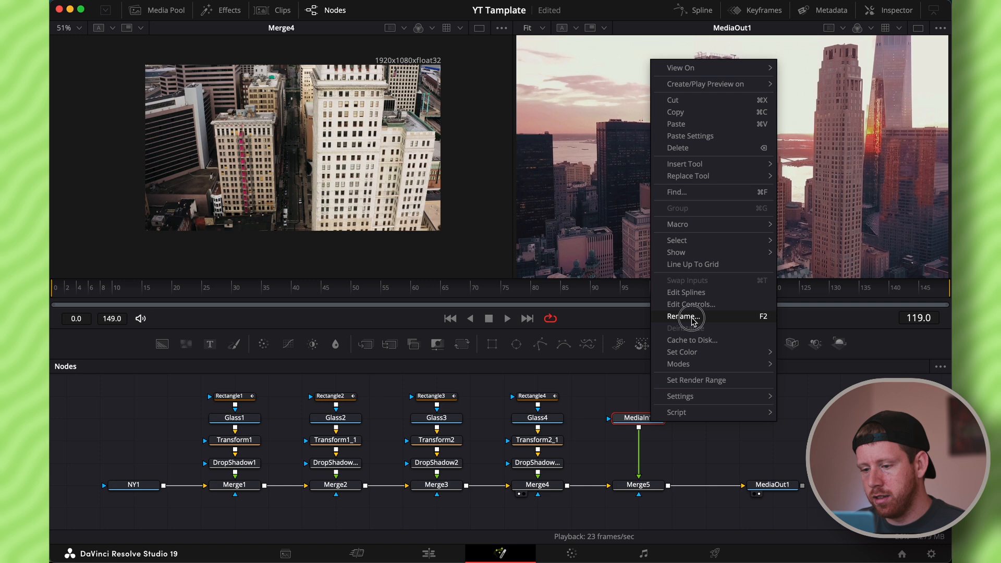
left_click(689, 317)
type("NY2")
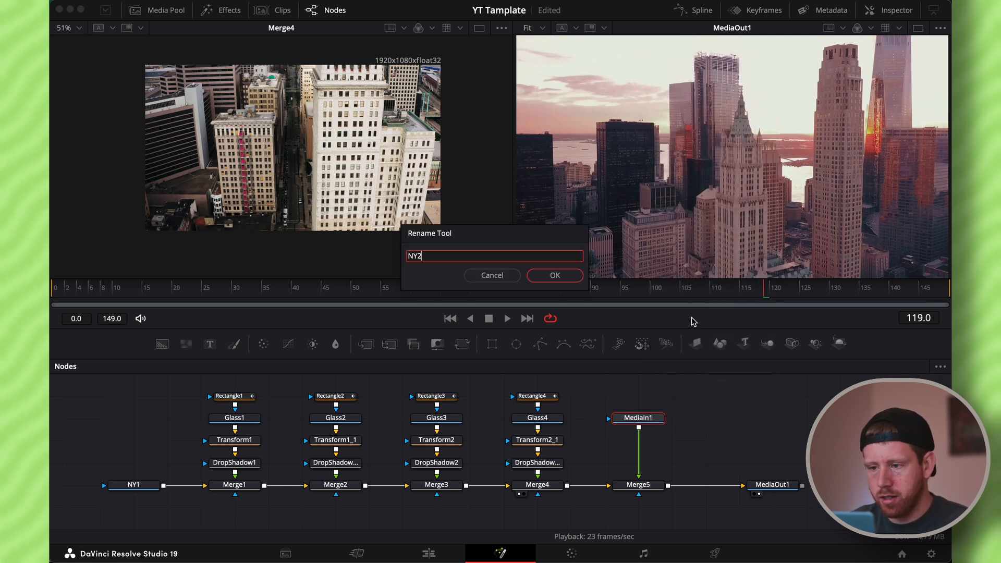
left_click(554, 275)
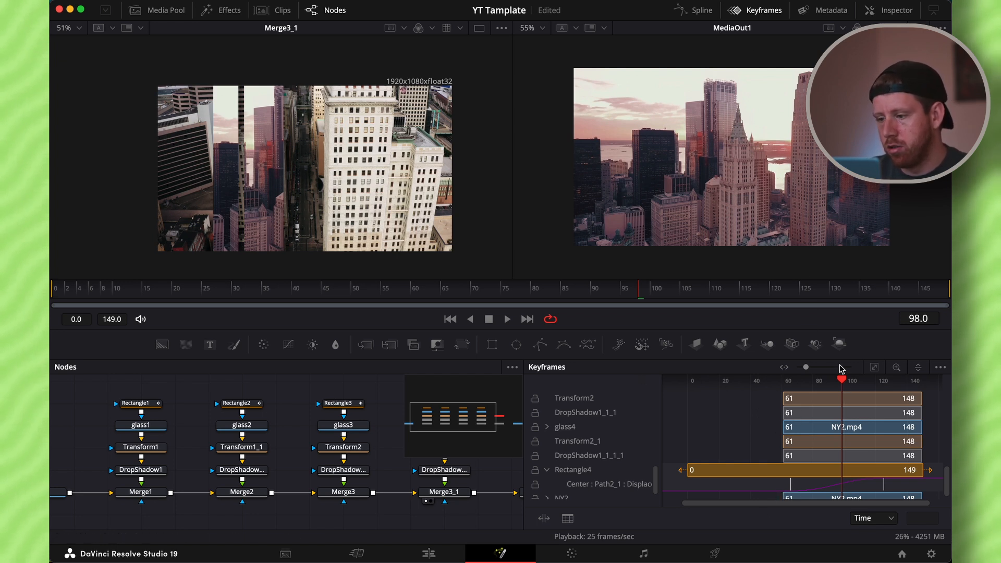
At frame 61, mask NY2 with a narrow, full-height polygon drawn just outside the frame's right edge.
left_click_drag(580, 290, 420, 291)
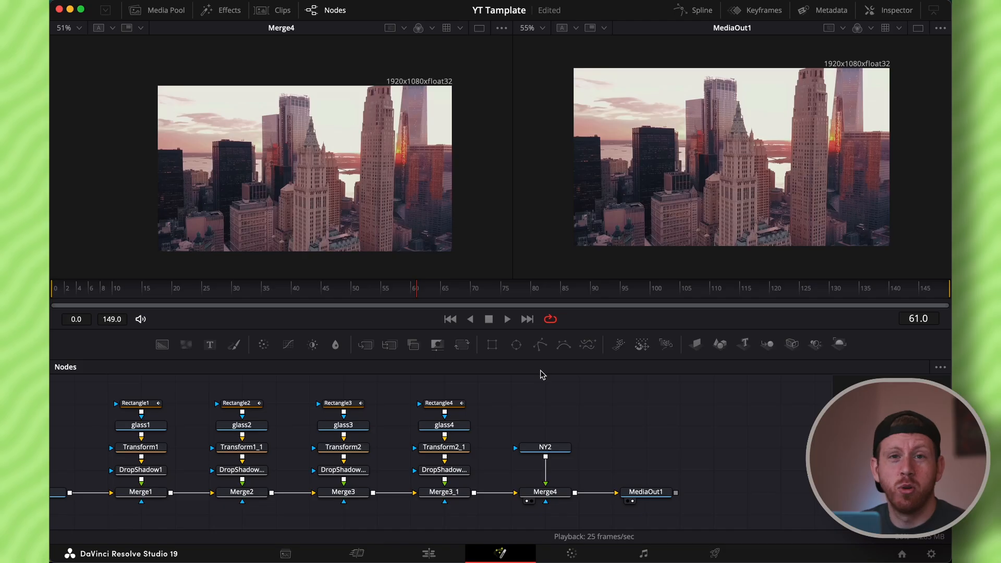
left_click_drag(541, 345, 547, 403)
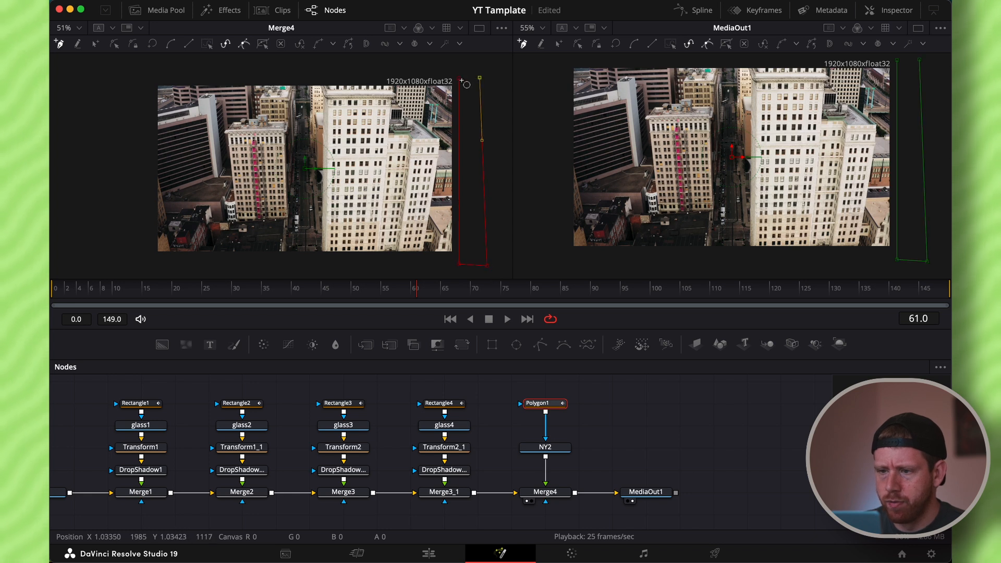
Keyframe the polygon's left edge from frame 79 to about frame 115 to follow the last bar past the frame's left edge, and play it back.
left_click_drag(420, 293, 483, 286)
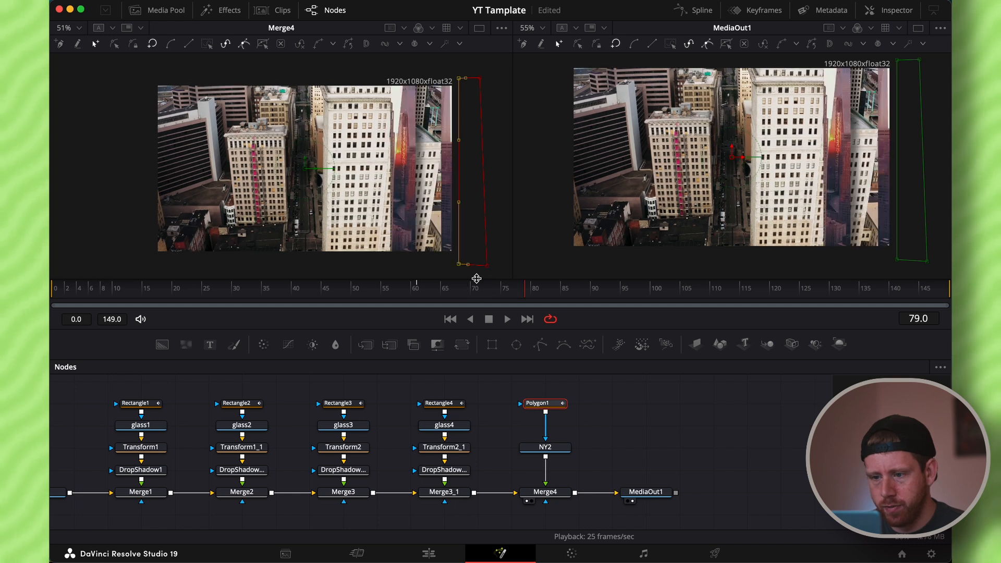
left_click_drag(458, 267, 448, 267)
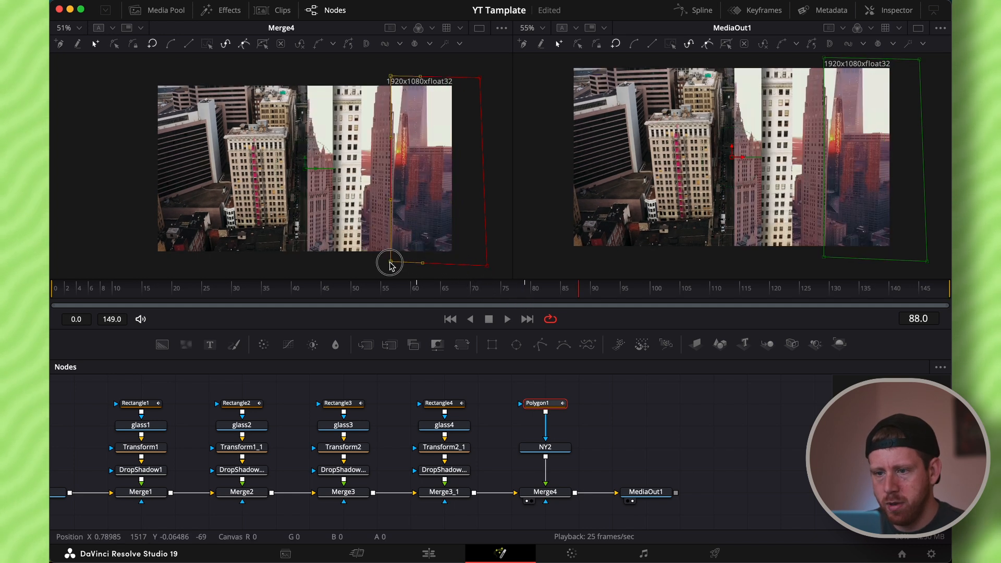
left_click_drag(391, 264, 388, 264)
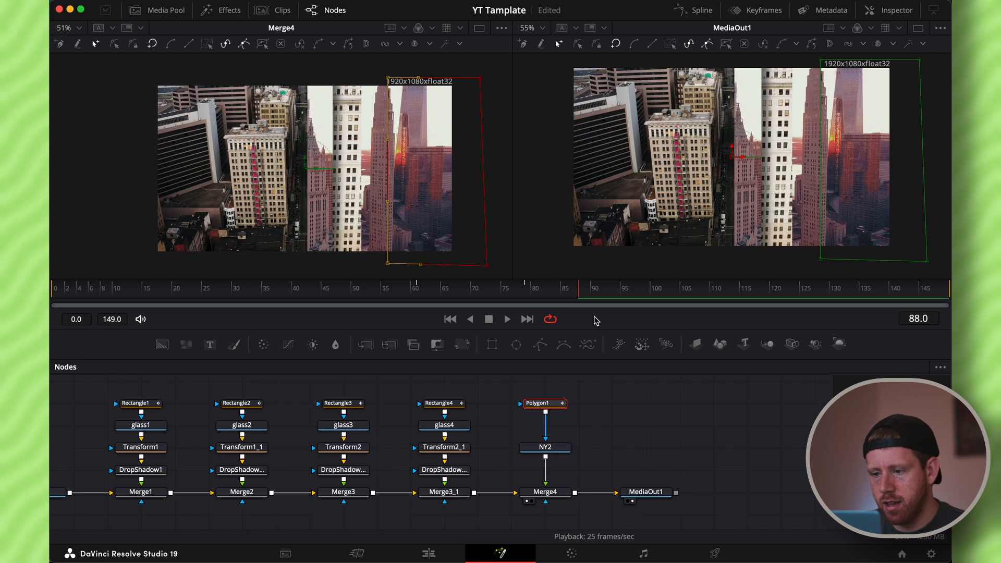
left_click_drag(583, 295, 617, 291)
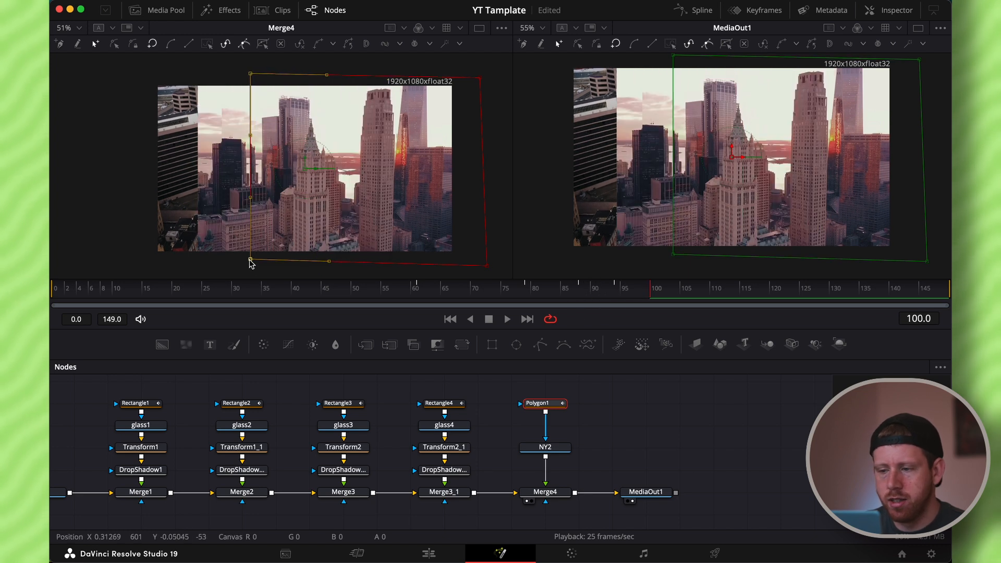
left_click_drag(248, 259, 197, 262)
left_click_drag(195, 260, 168, 259)
left_click_drag(167, 259, 162, 259)
left_click_drag(161, 259, 153, 259)
left_click_drag(154, 260, 137, 260)
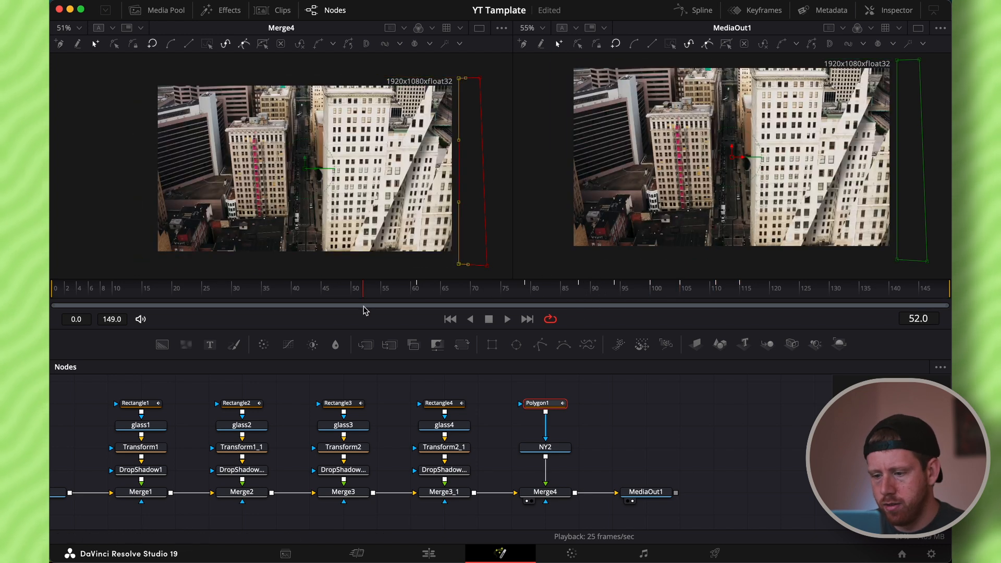
key("space")
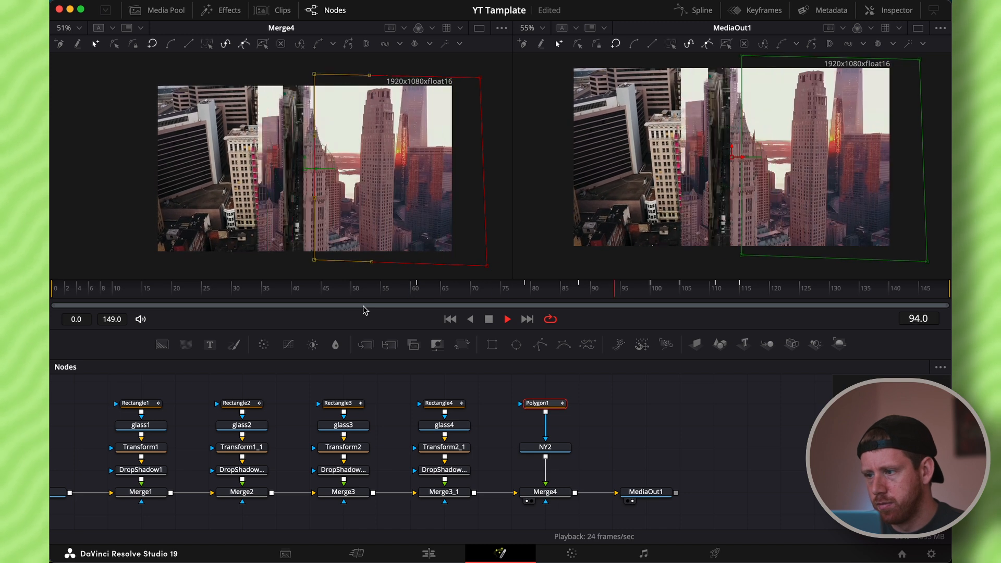
key("space")
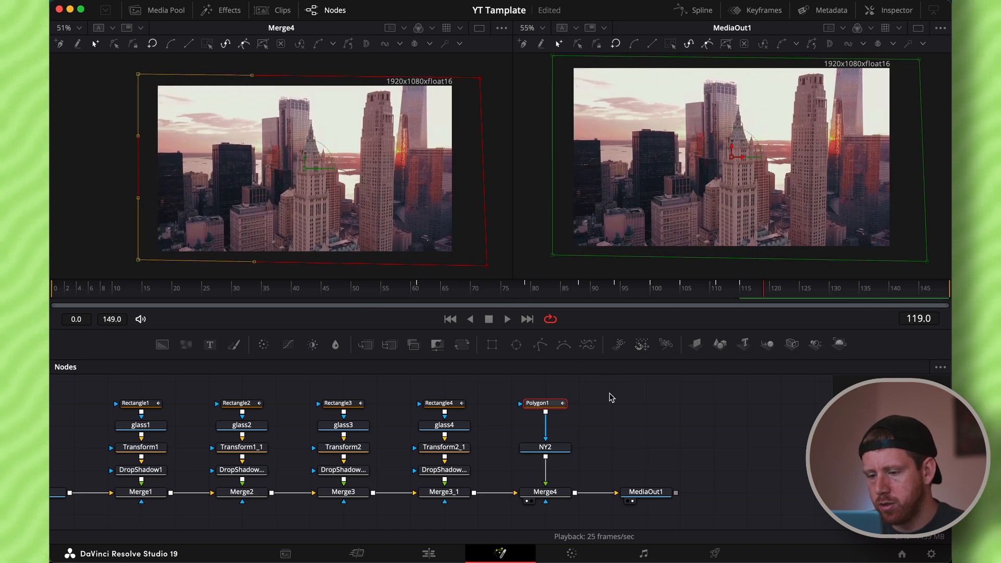
Space out MediaOut1 and reorder the chain so Merge4, with NY2 and its polygon mask, sits between Merge3 and the glass4 bar's merge.
left_click(641, 492)
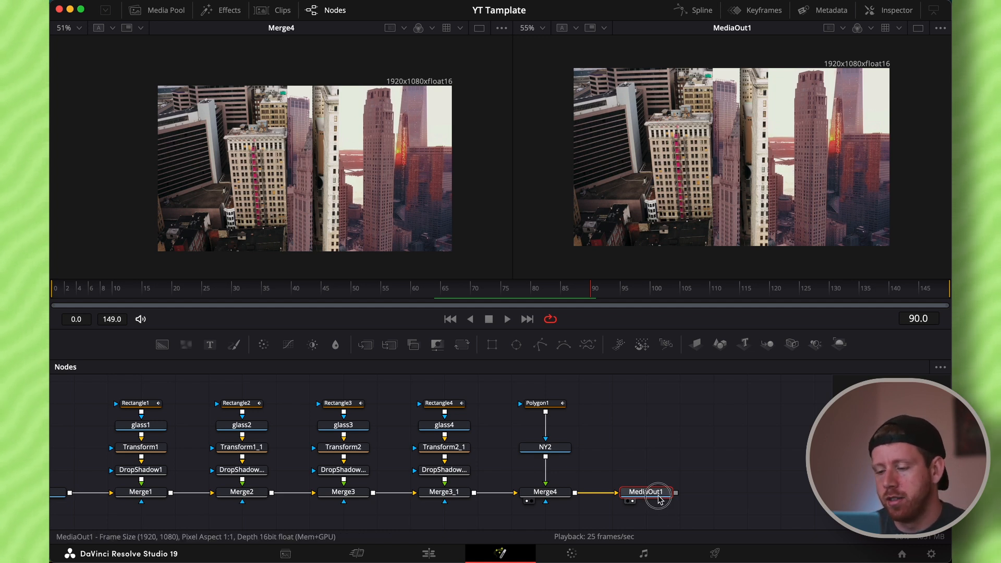
left_click_drag(650, 493, 715, 493)
left_click_drag(605, 396, 503, 493)
left_click_drag(622, 485, 454, 485)
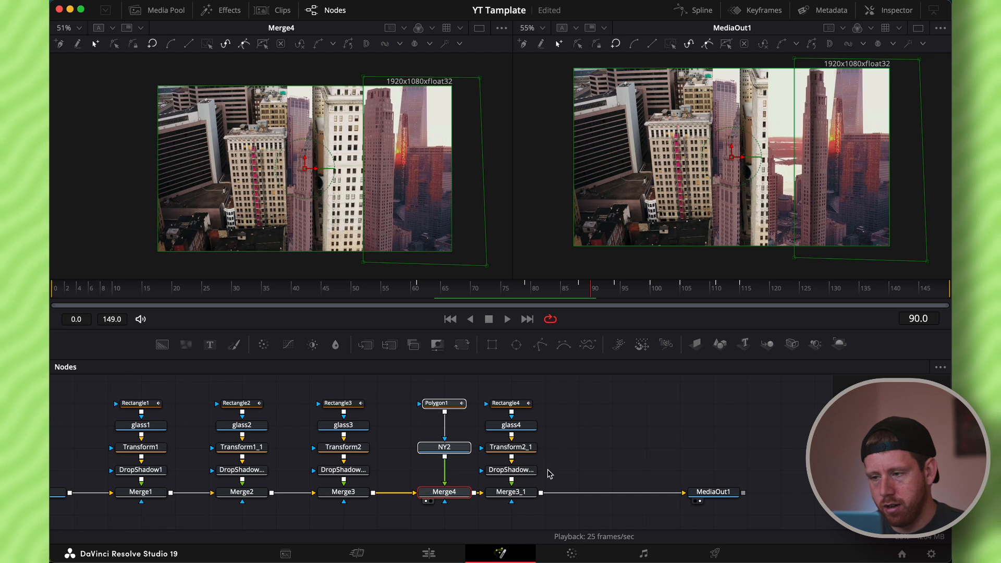
left_click(717, 486)
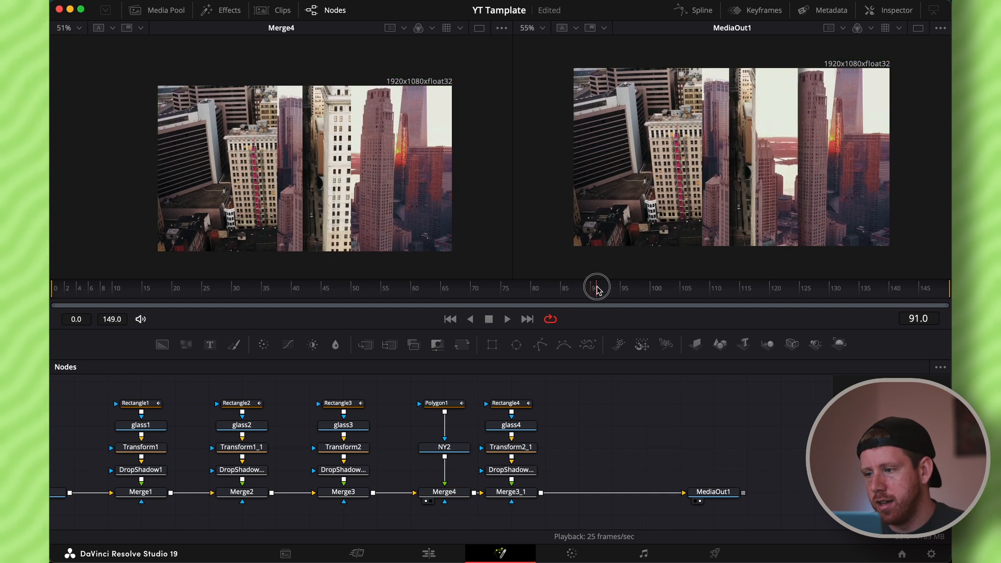